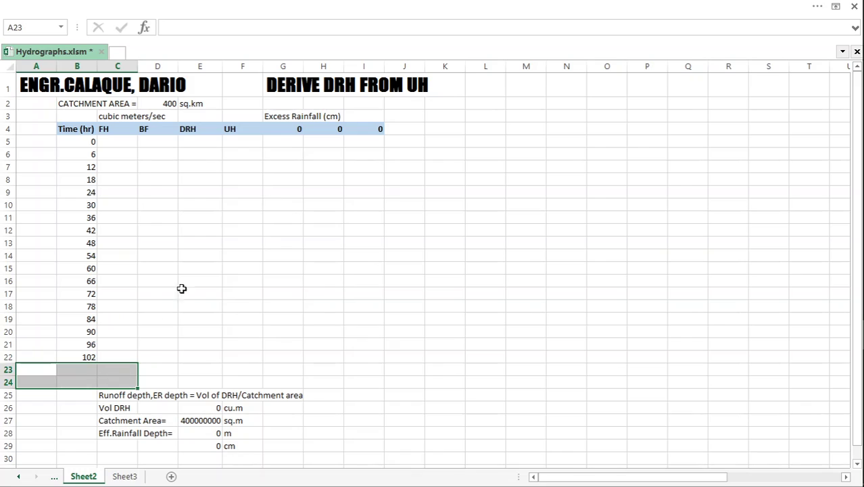
Extend the title in cell G1 to read DERIVE DRH FROM UH (UNIT HYDROGRAPHS)
left_click(322, 218)
left_click(298, 90)
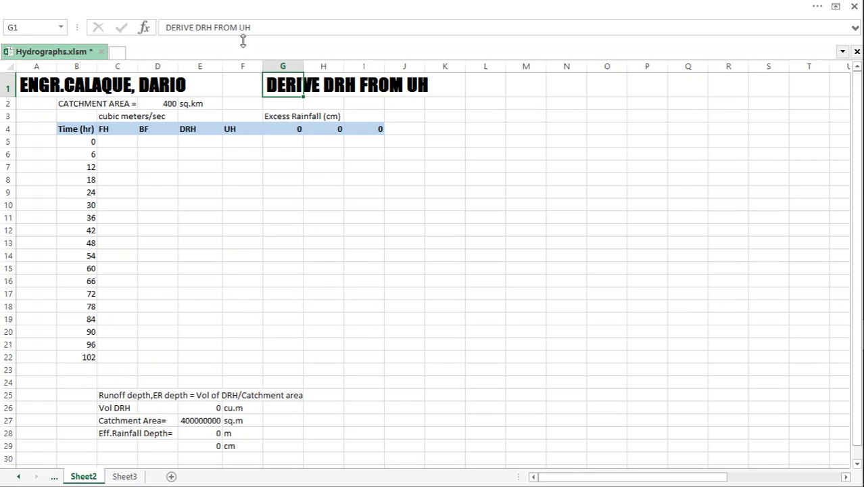
left_click(270, 24)
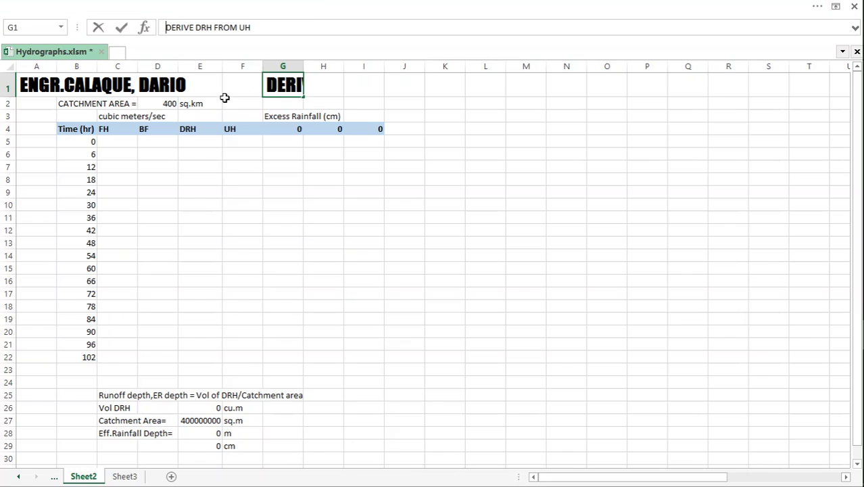
type("(UNI")
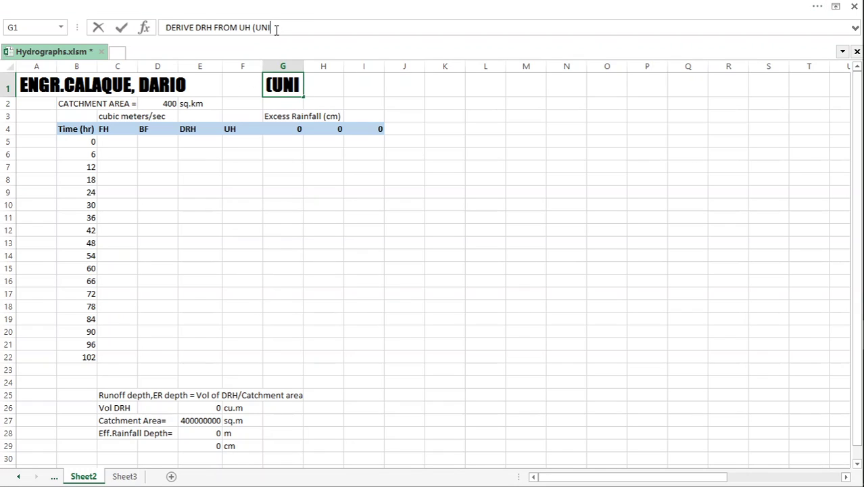
type("T HY")
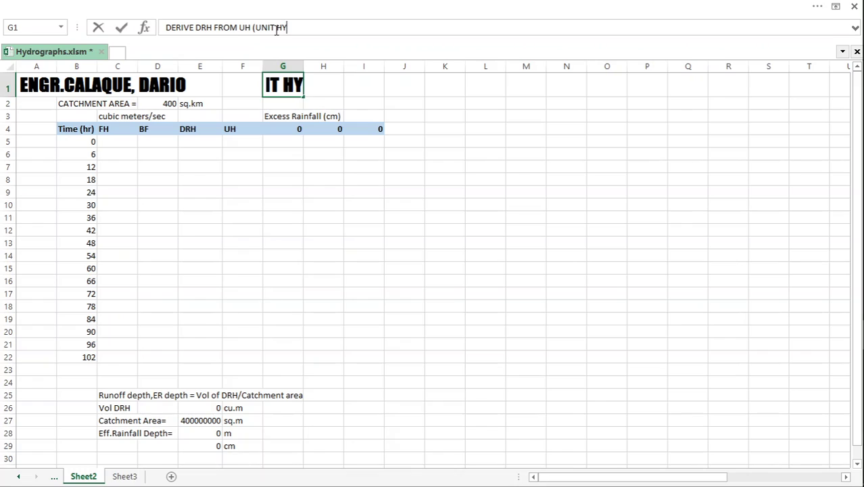
type("DROGRAPHS)")
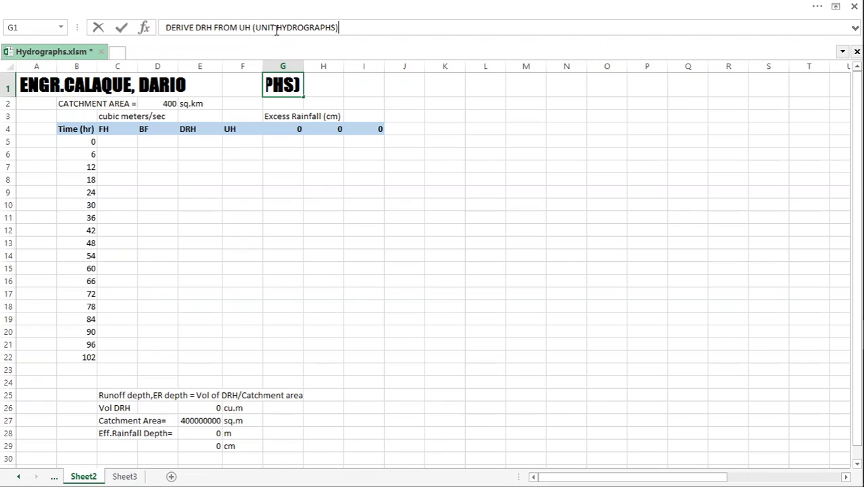
key("Return")
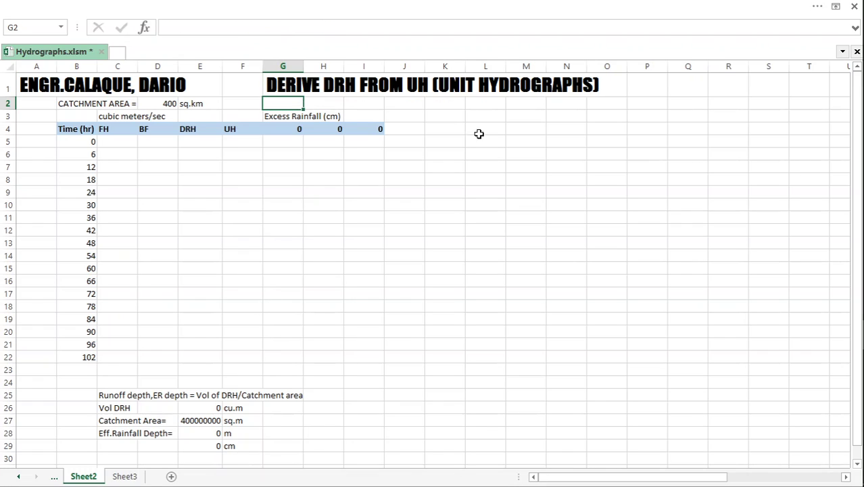
left_click(500, 191)
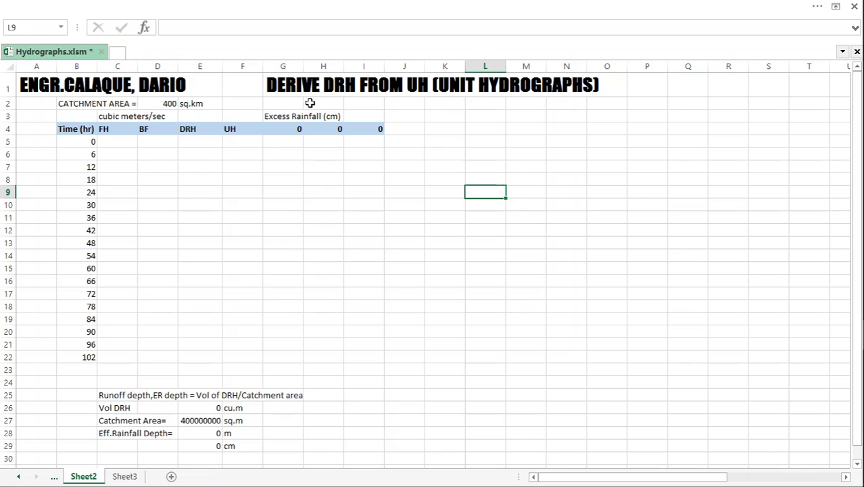
Review the UH column, the Excess Rainfall (cm) label and the DRH heading of the hydrograph table
left_click(305, 169)
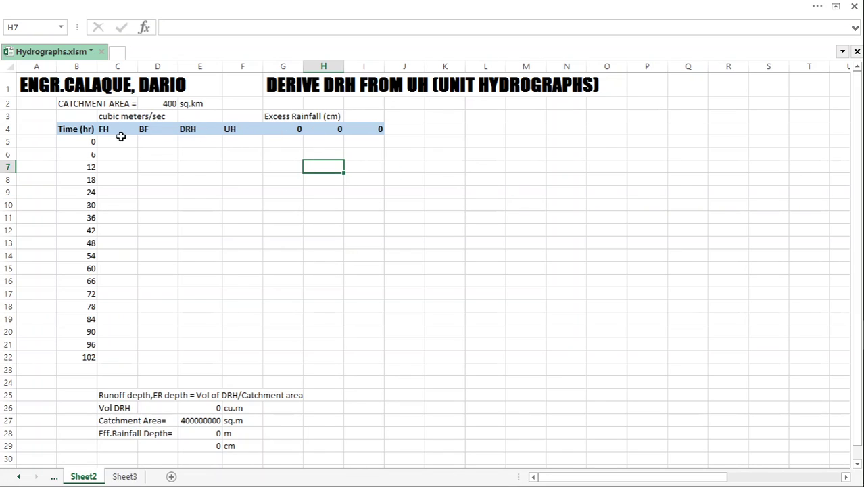
left_click_drag(234, 132, 243, 373)
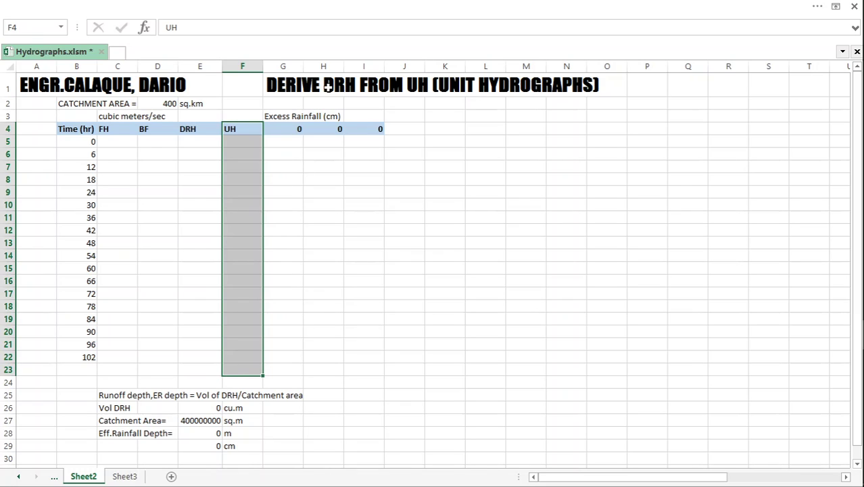
left_click(380, 204)
left_click_drag(278, 117, 332, 117)
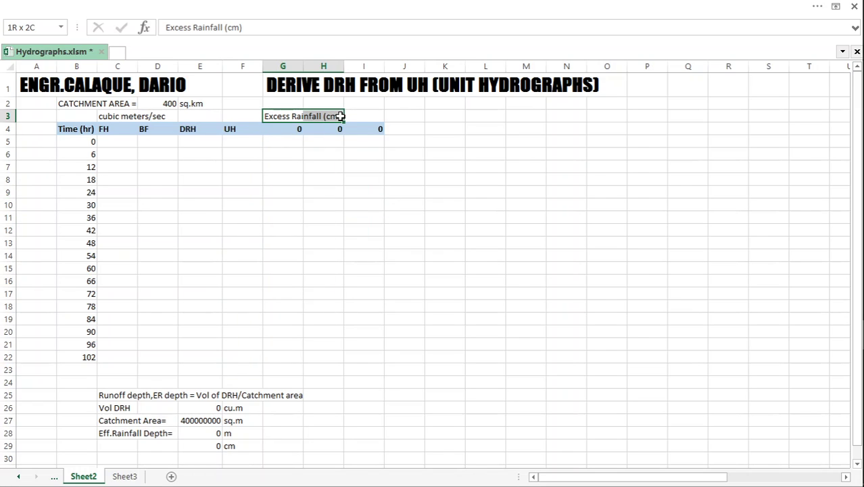
left_click(404, 179)
left_click(195, 131)
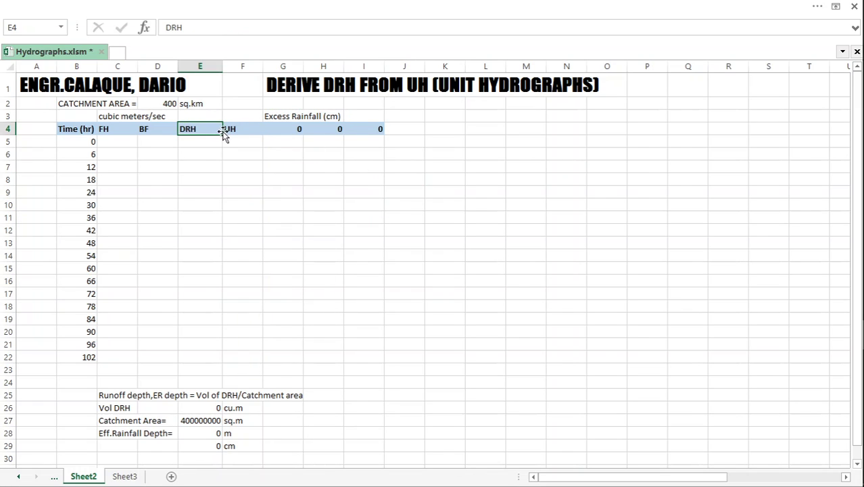
key("Right")
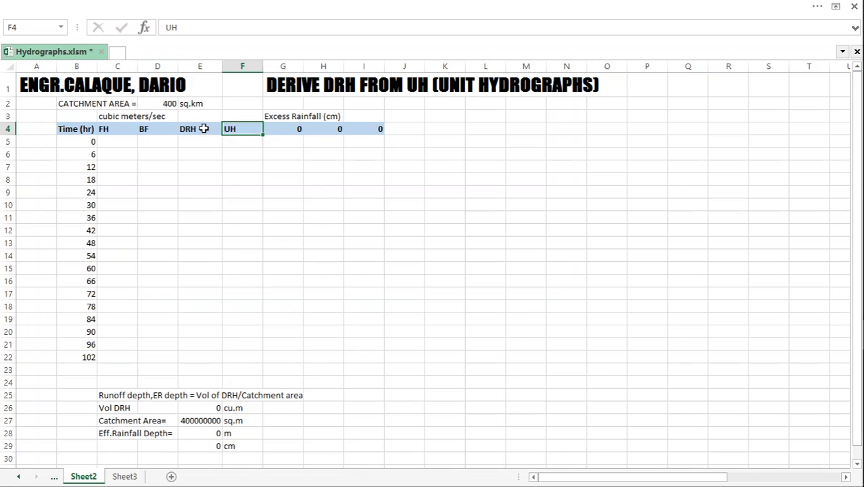
Examine the excess rainfall depth headings in G4:I4 and the row 5 cells beneath them
left_click(253, 139)
left_click(328, 140)
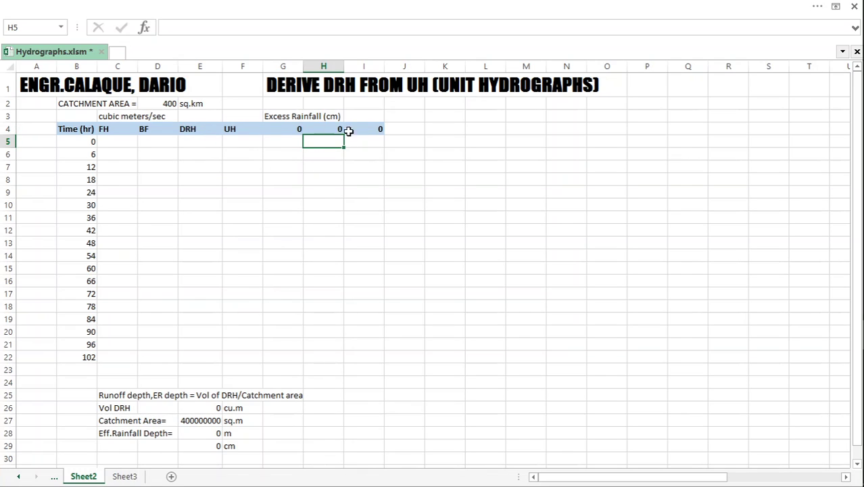
left_click(285, 141)
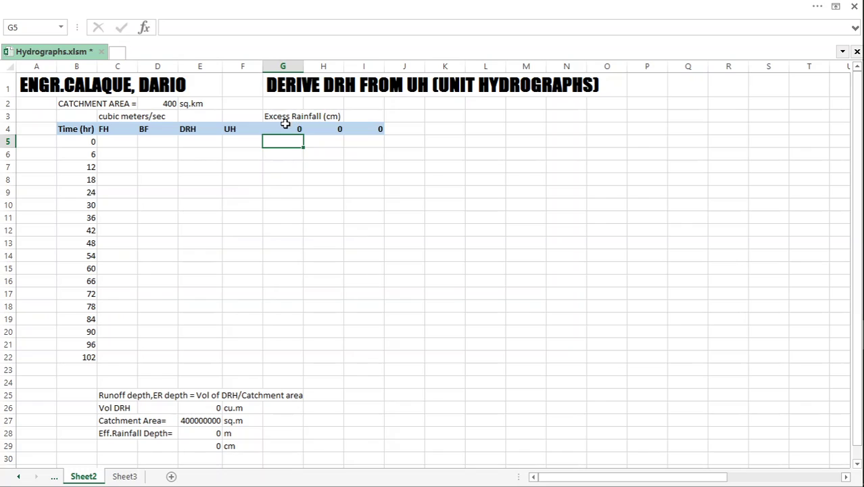
left_click(293, 127)
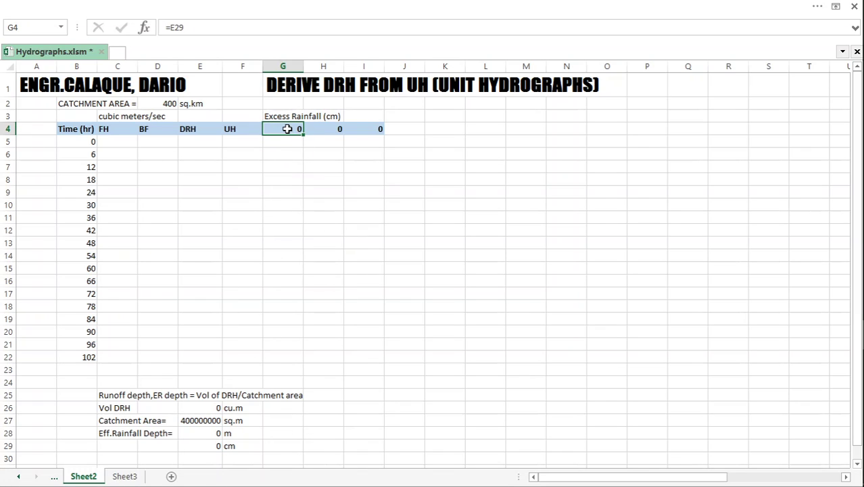
left_click(326, 129)
left_click(376, 128)
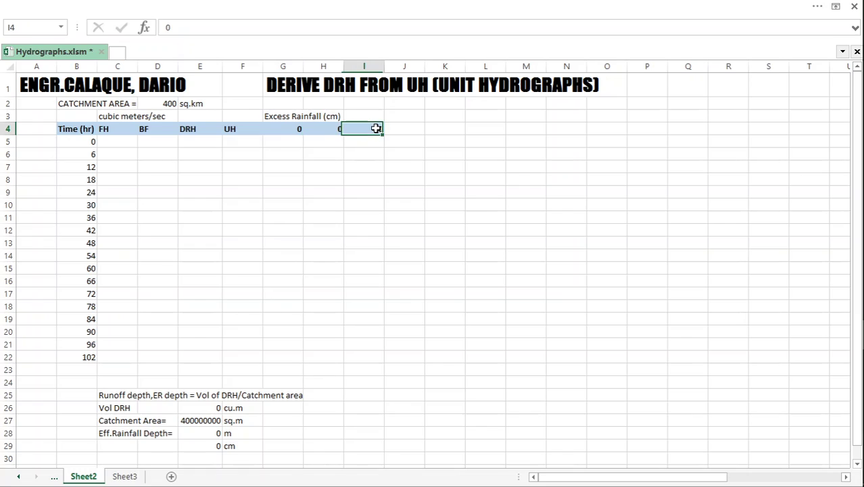
key("F4")
left_click(274, 140)
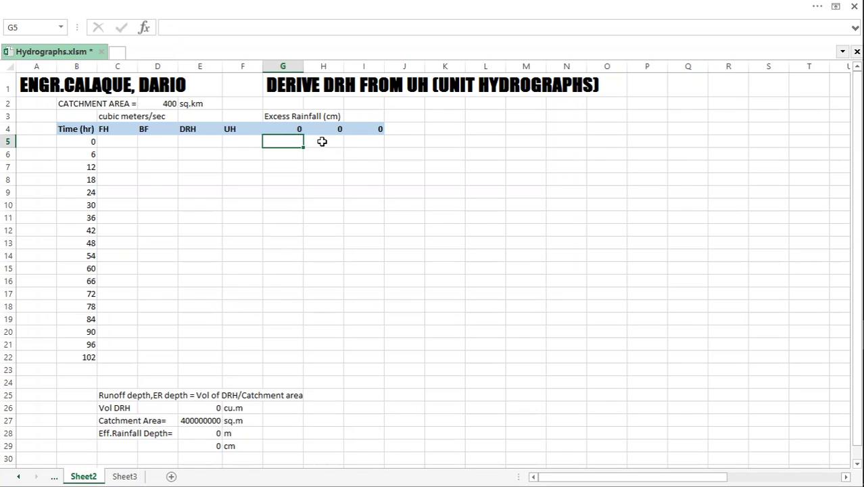
left_click(320, 140)
left_click(370, 140)
left_click(319, 141)
left_click(294, 140)
left_click(328, 141)
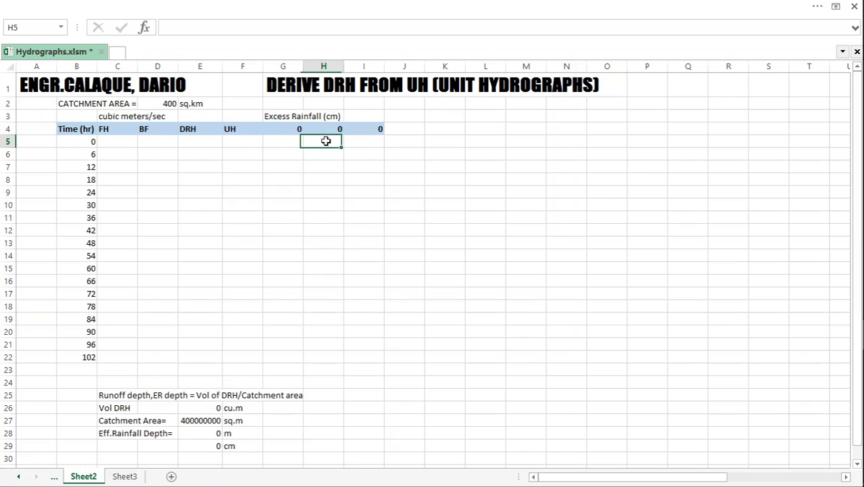
left_click(367, 140)
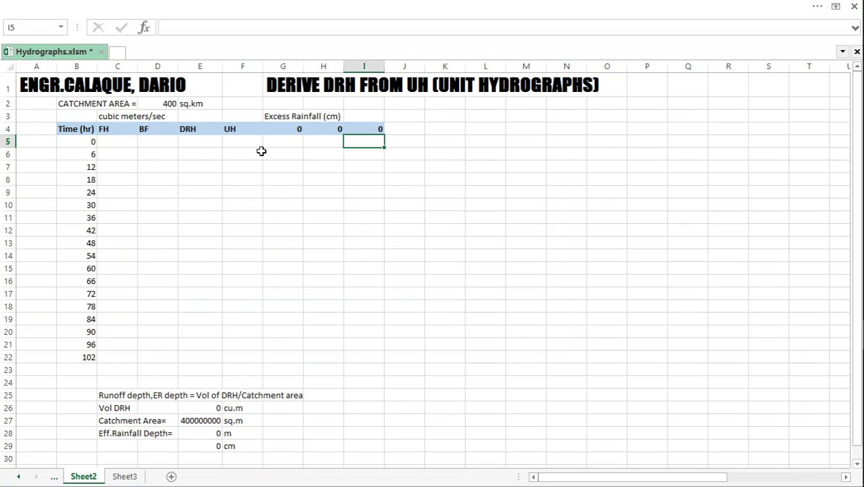
Check the catchment area input in D2 and inspect the formula in E27 that converts it to square meters
left_click(144, 141)
left_click(115, 141)
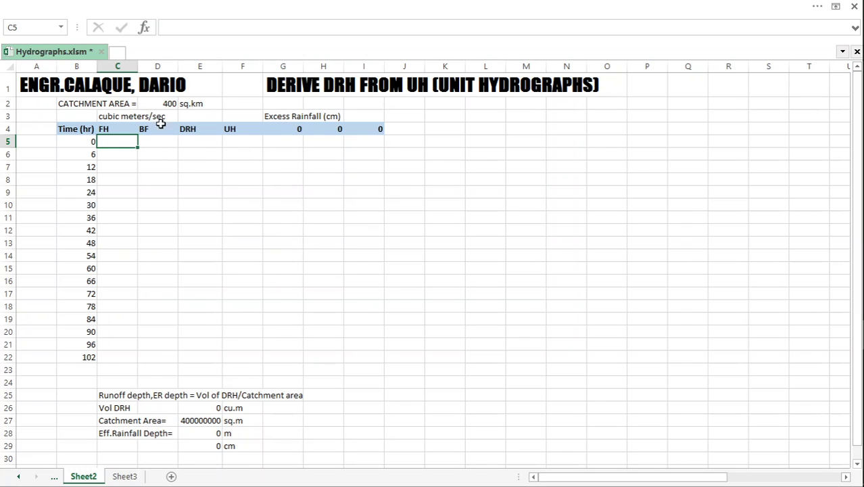
left_click(78, 102)
left_click(155, 104)
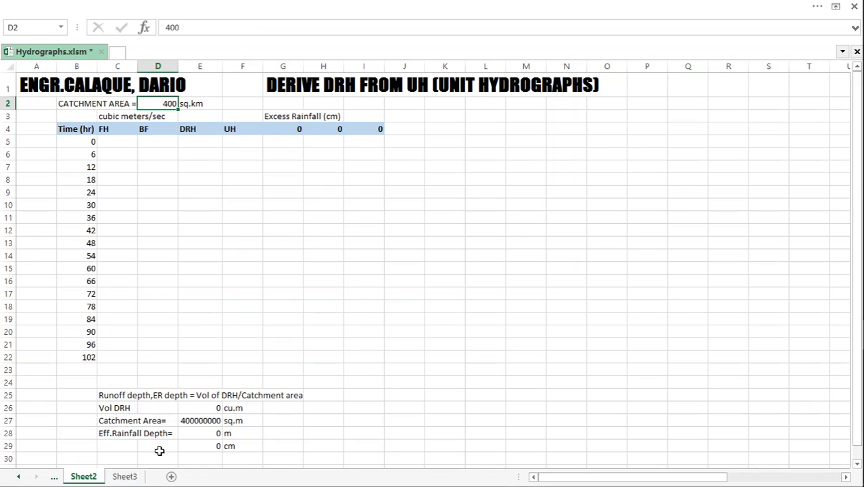
left_click(236, 420)
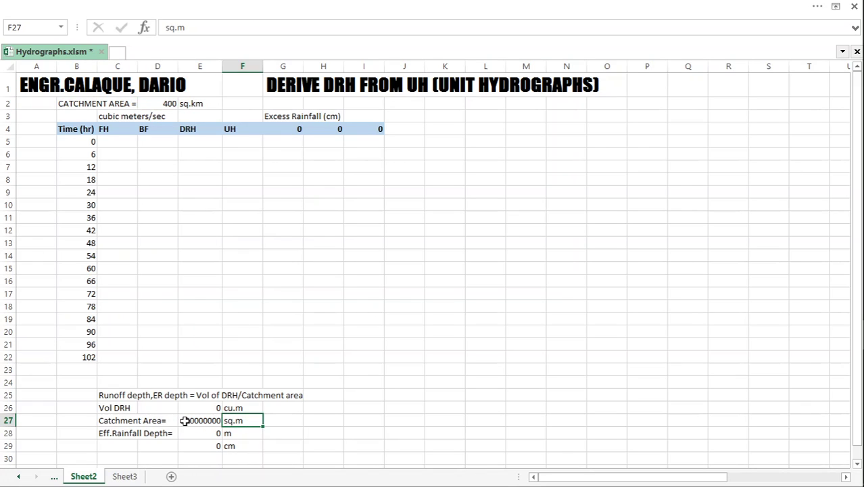
left_click(184, 420)
key("F2")
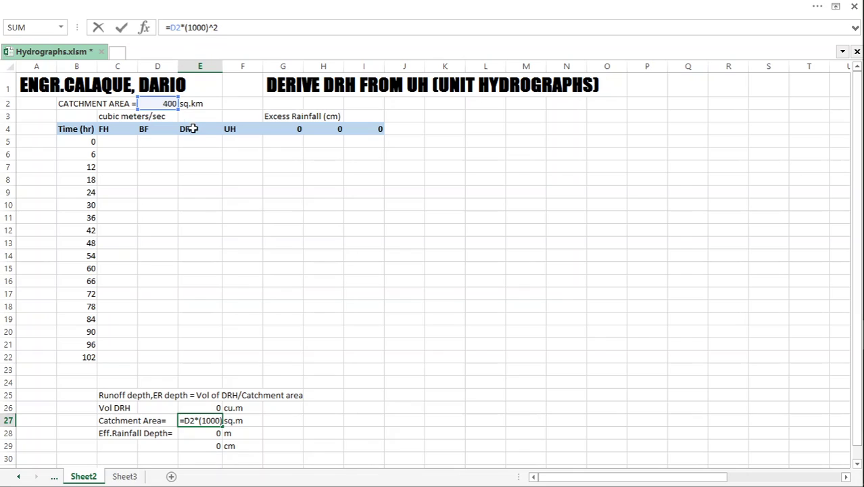
left_click(300, 273)
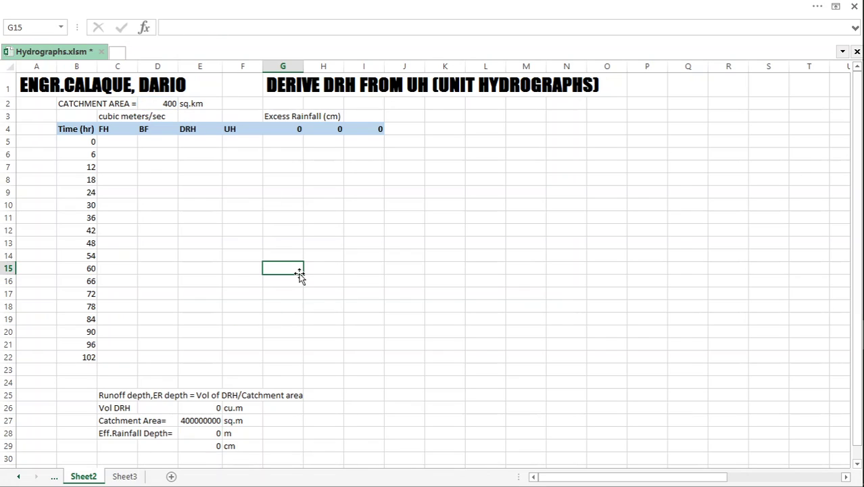
Examine the Time (hr) column, the row 4 headings from FH onward and the cubic meters/sec unit label
left_click(124, 142)
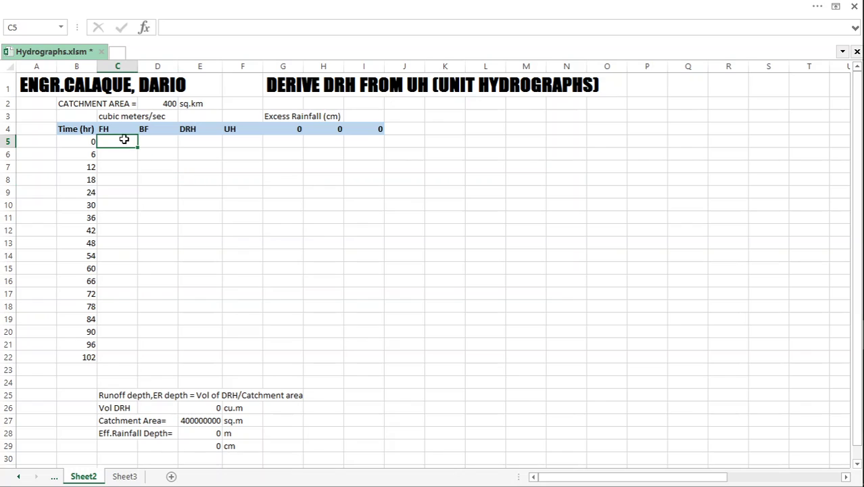
left_click(80, 128)
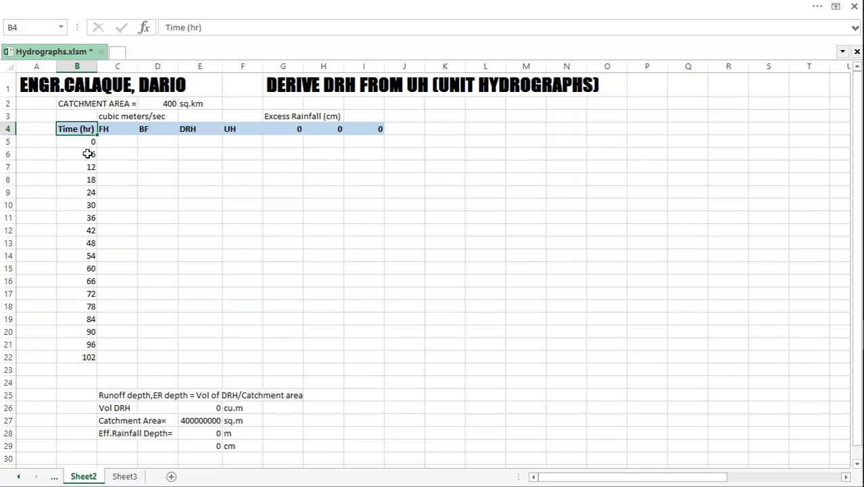
left_click_drag(81, 141, 85, 358)
left_click(158, 268)
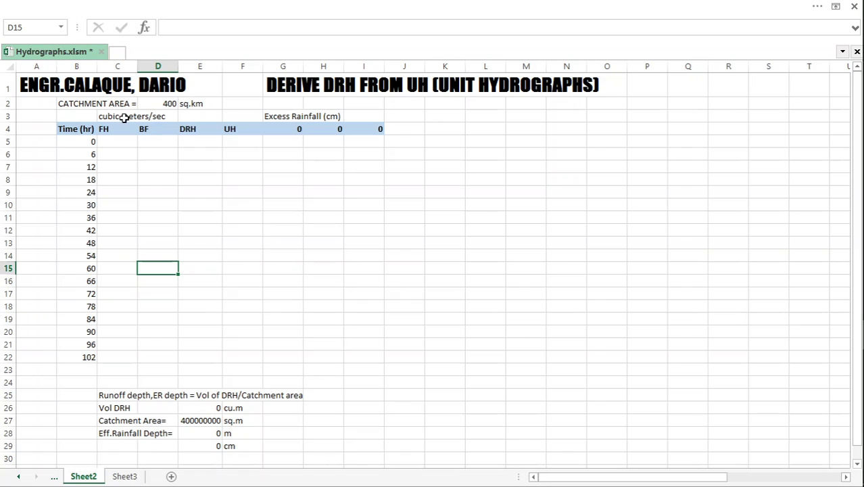
left_click_drag(106, 128, 332, 128)
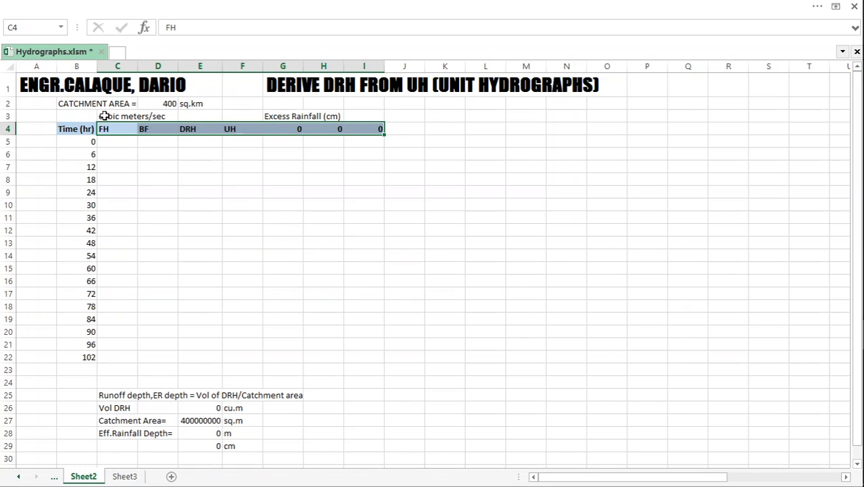
left_click(103, 116)
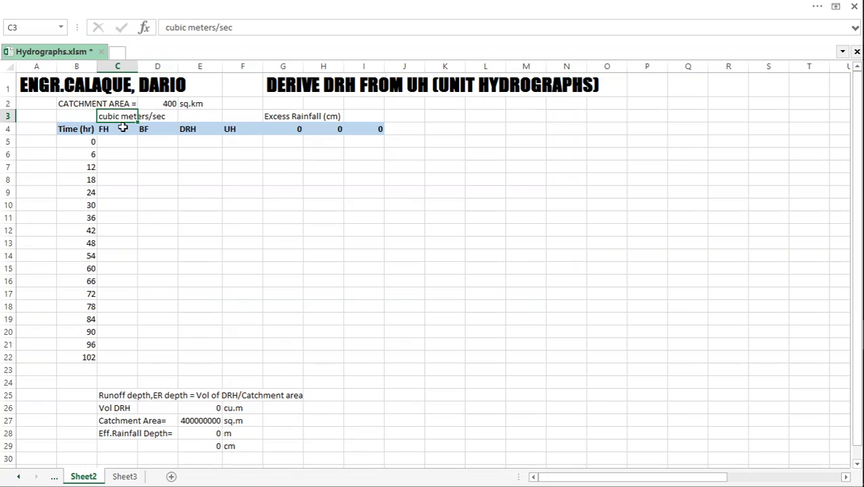
left_click(226, 163)
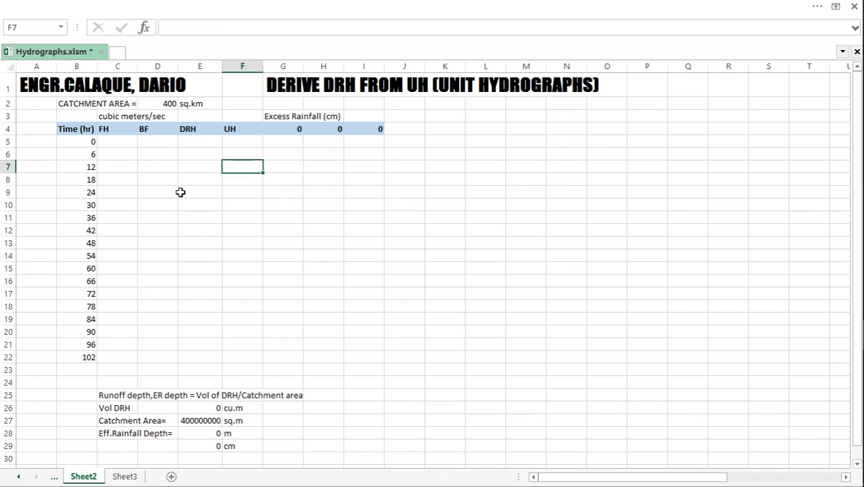
left_click(267, 332)
Inspect the FH and BF columns, including the cell references behind their values
left_click(132, 142)
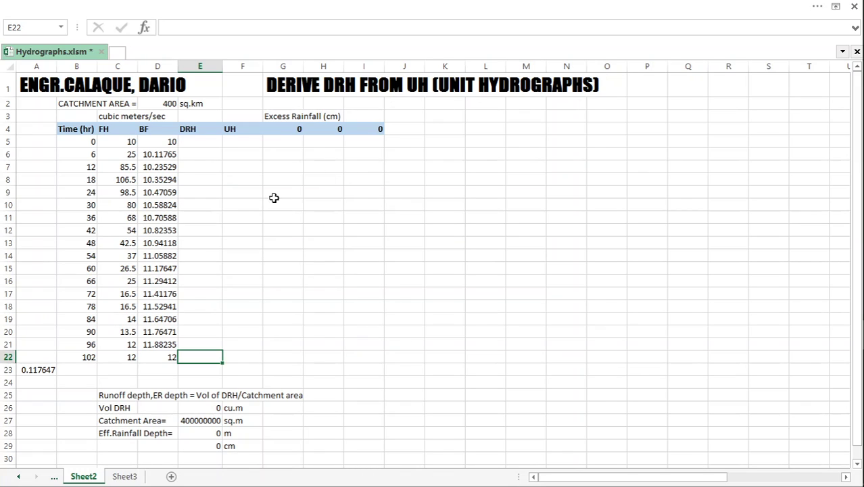
left_click(130, 142)
left_click(128, 156)
left_click(128, 167)
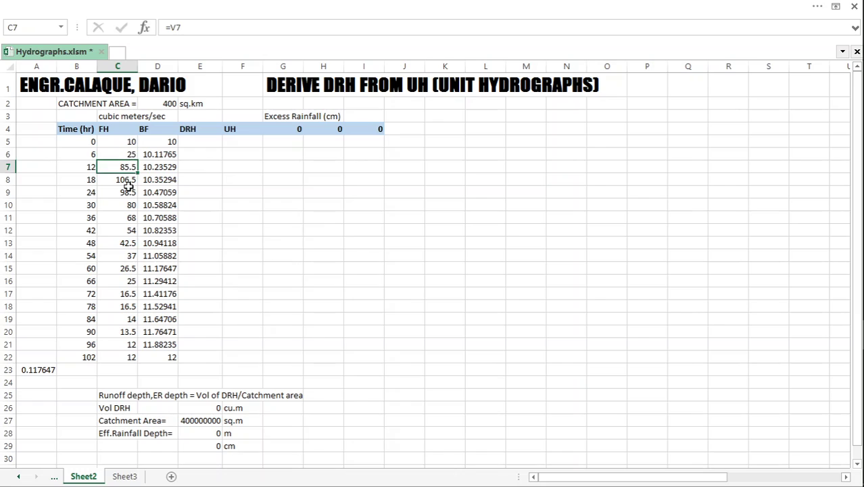
left_click(129, 218)
left_click(122, 129)
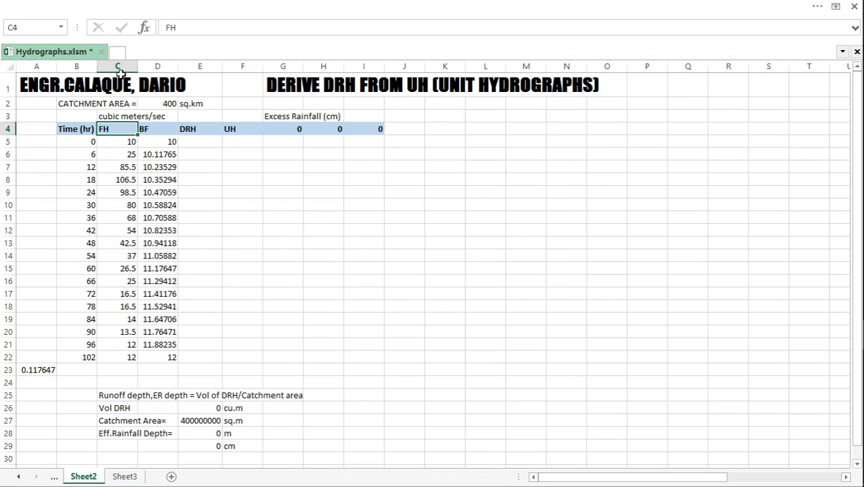
left_click_drag(119, 69, 167, 70)
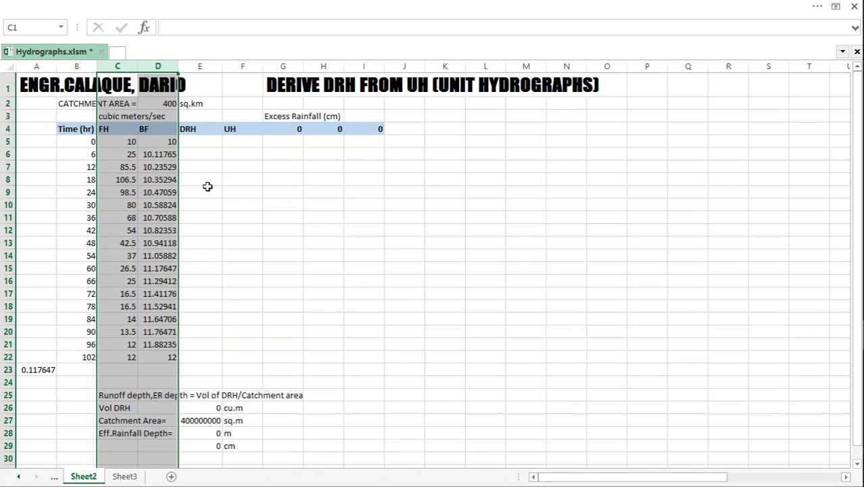
left_click(187, 165)
left_click(166, 141)
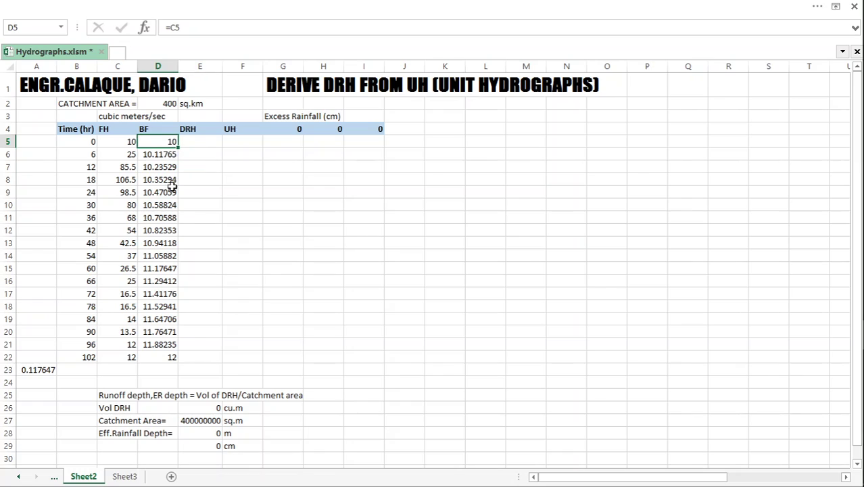
Compare the first and last rows of the Time, FH and BF columns, plus the FH and BF headings
left_click_drag(86, 358, 160, 358)
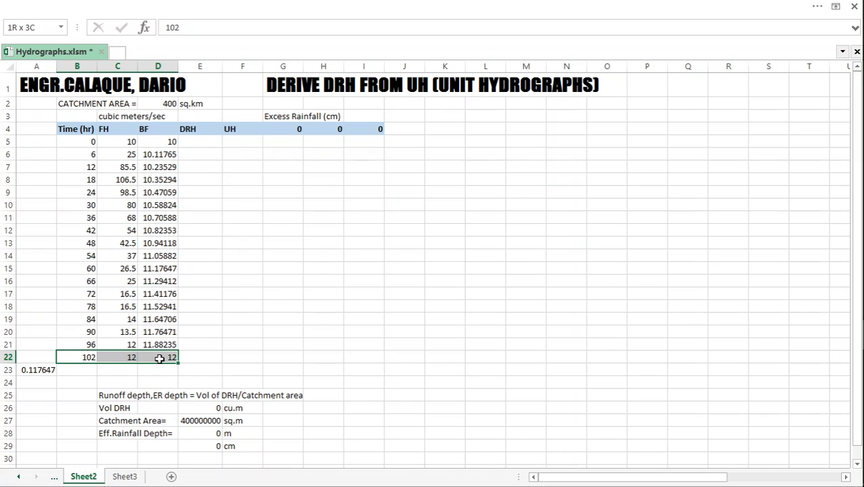
left_click_drag(90, 142, 160, 142)
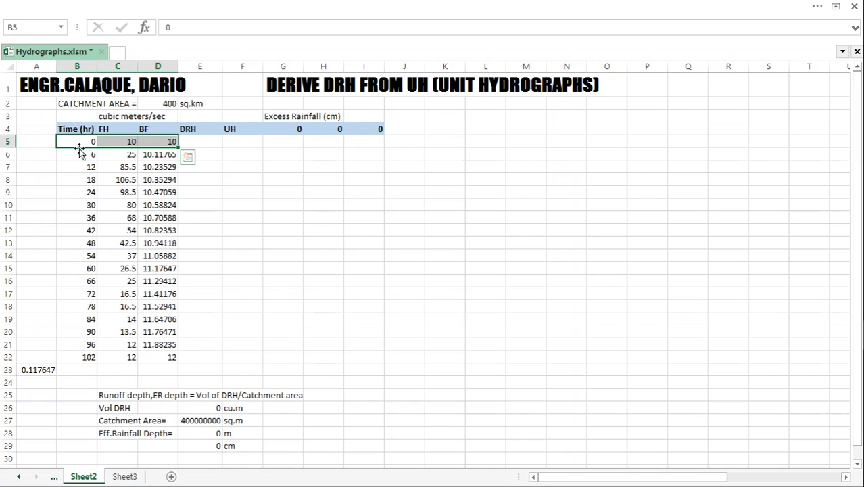
left_click_drag(86, 357, 161, 370)
left_click_drag(88, 142, 161, 142)
left_click(215, 143)
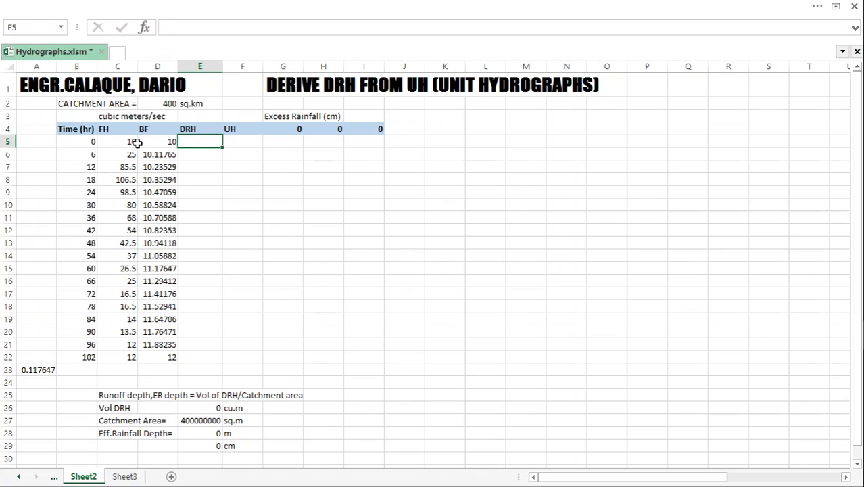
left_click_drag(115, 129, 161, 129)
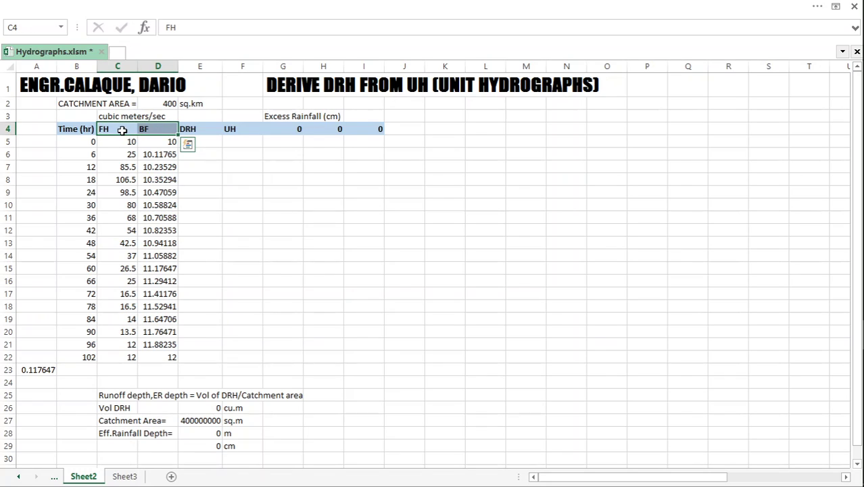
Calculate the DRH at hour 0 in E5 as flood hydrograph minus base flow with =C5-D5
left_click(216, 143)
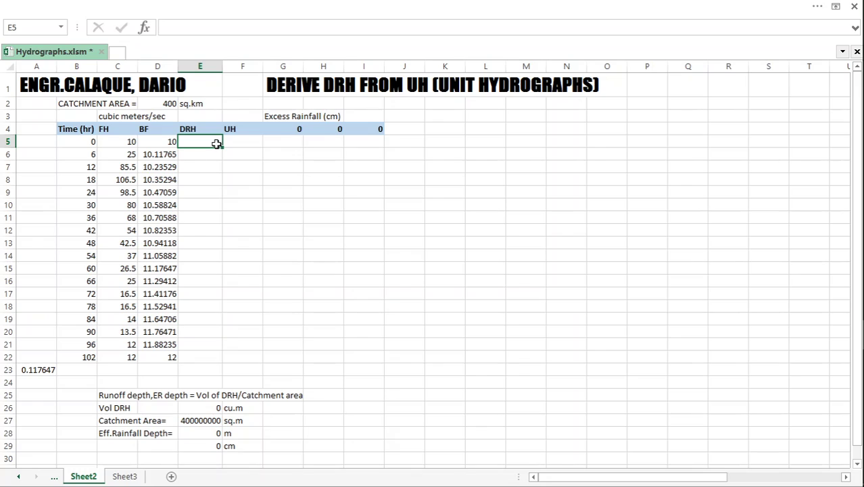
type("=")
left_click(120, 141)
type("-")
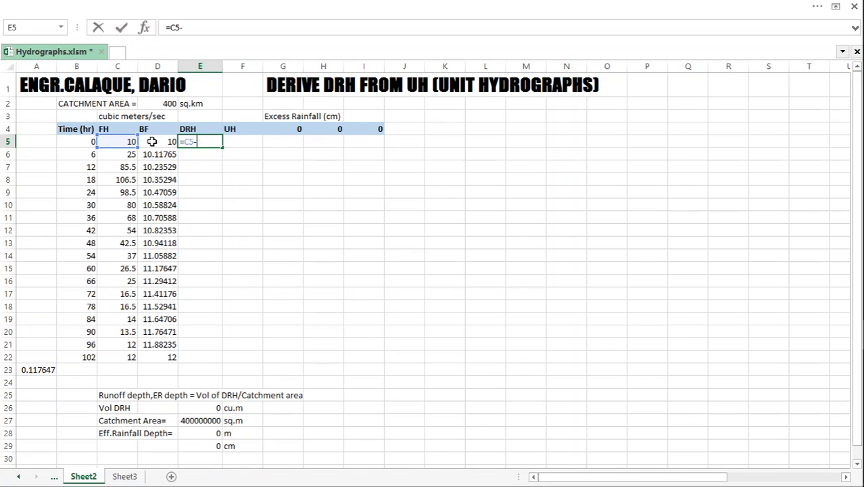
left_click(161, 142)
key("Return")
Enter the DRH formulas for hours 6 and 12: =C6-D6 in E6 and =C7-D7 in E7
type("=")
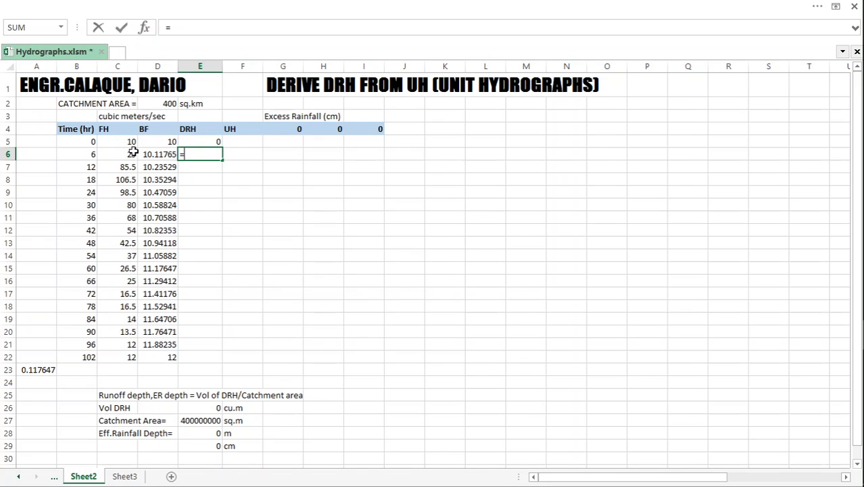
left_click(131, 154)
type("-")
left_click(151, 155)
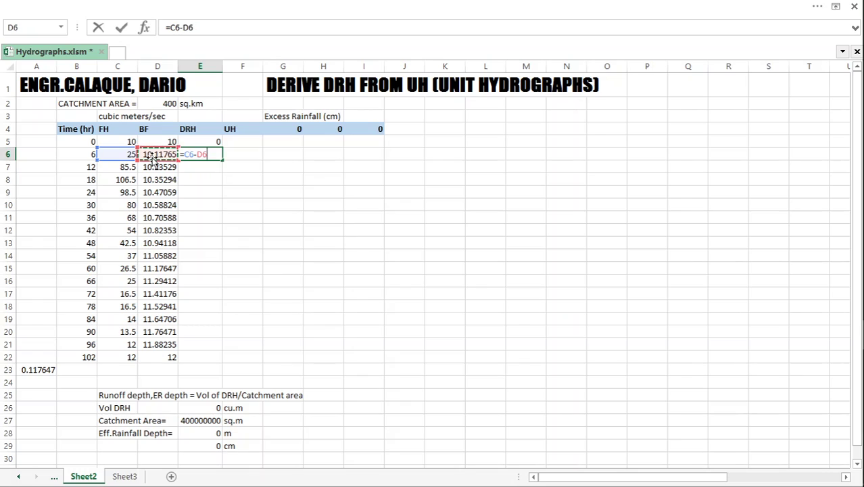
key("Return")
type("=")
left_click(120, 167)
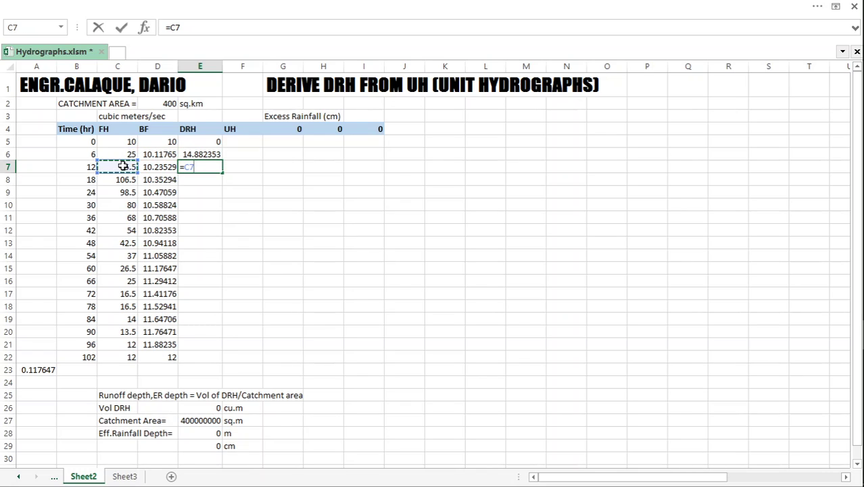
type("-")
left_click(155, 169)
key("Return")
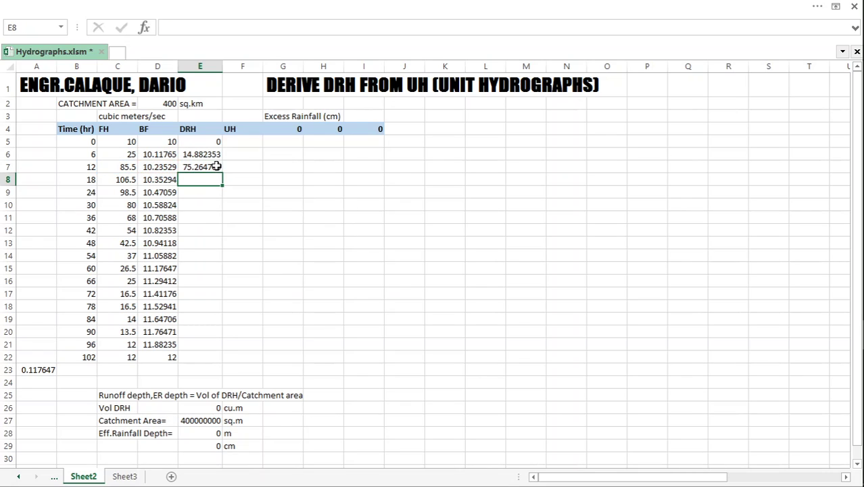
Fill the DRH formula from E7 down to E22 and check the formulas in the filled column
left_click(216, 166)
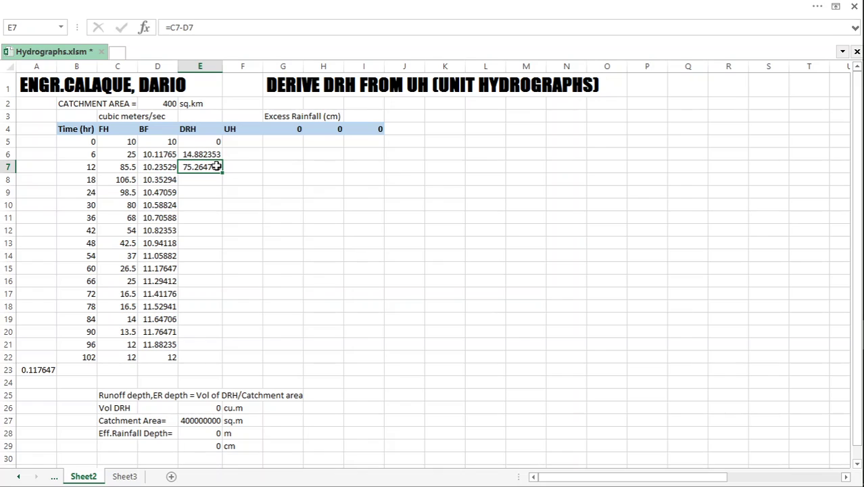
double_click(215, 166)
scroll(215, 166, "down", 2)
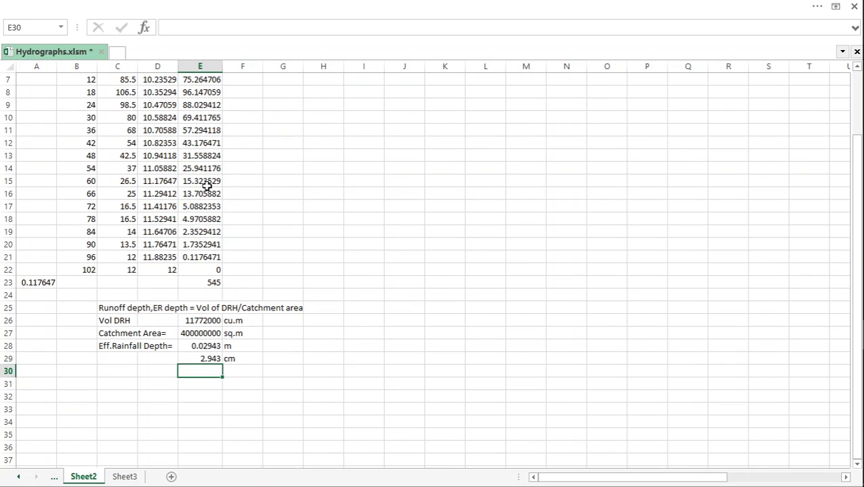
scroll(230, 210, "up", 2)
left_click(206, 143)
left_click(200, 192)
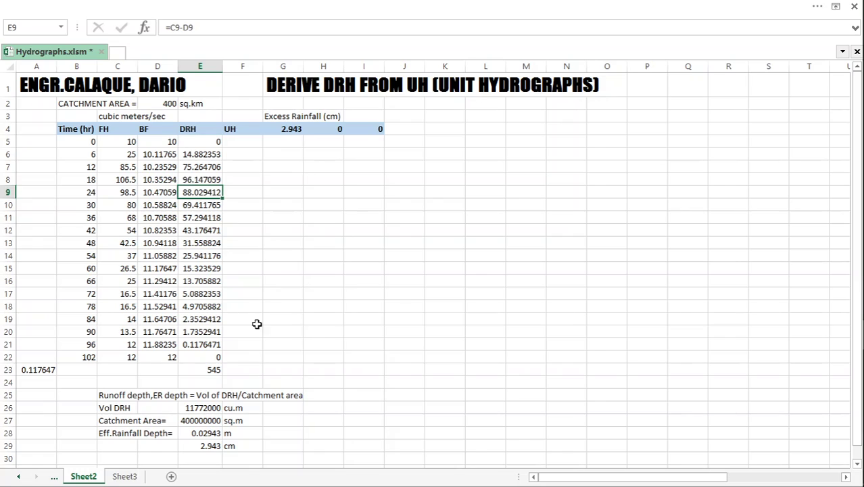
Inspect the formula in E23 and the DRH range it sums
scroll(271, 317, "down", 4)
scroll(260, 297, "up", 3)
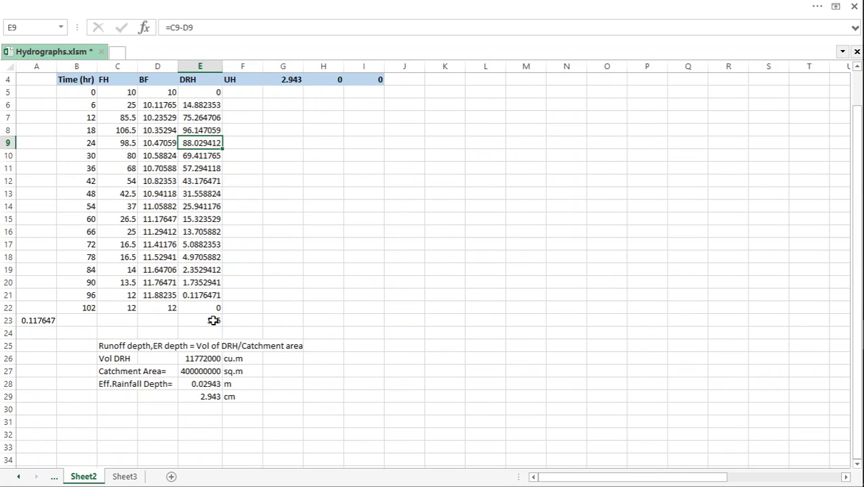
left_click(213, 320)
left_click(237, 27)
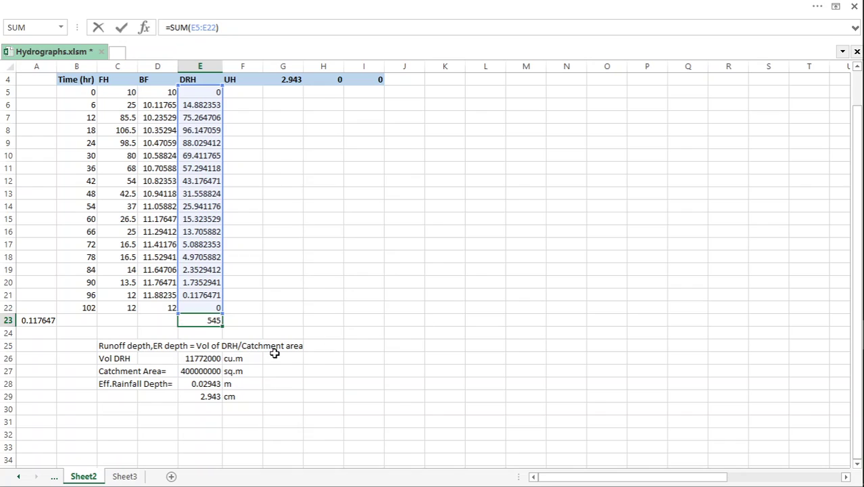
scroll(274, 351, "up", 1)
left_click(289, 316)
left_click(210, 370)
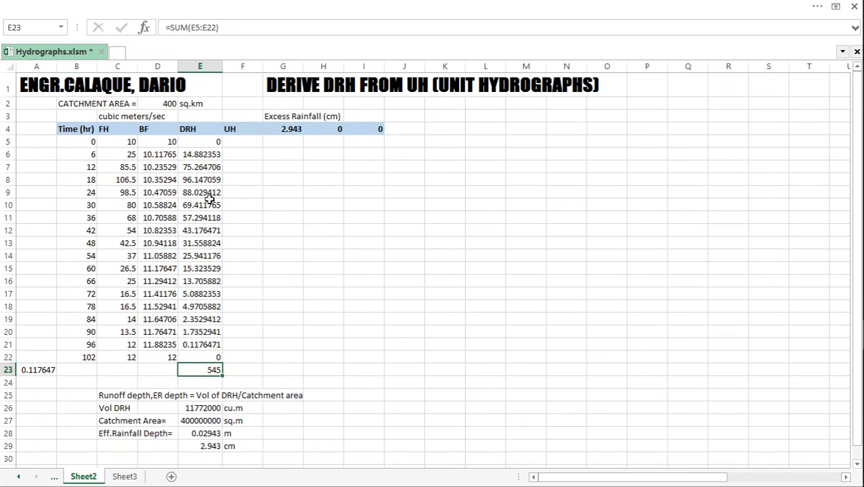
left_click(230, 29)
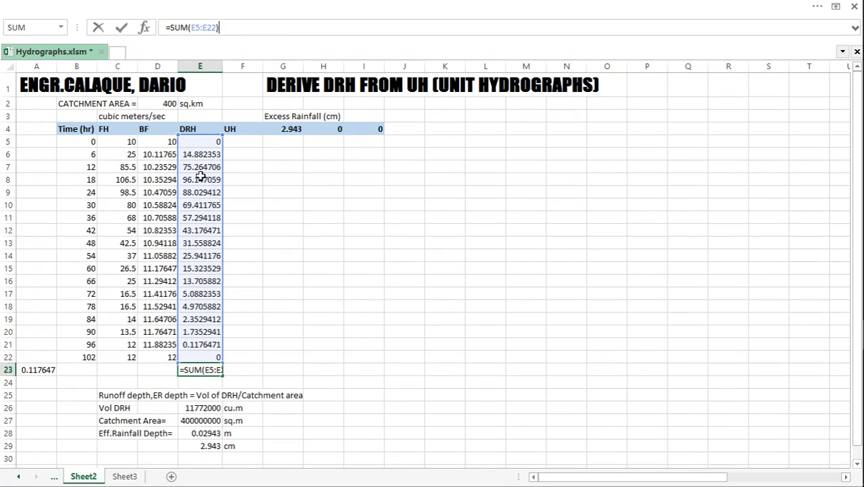
left_click(285, 328)
Inspect the Vol DRH formula in E26 and its cu.m unit label
left_click(203, 408)
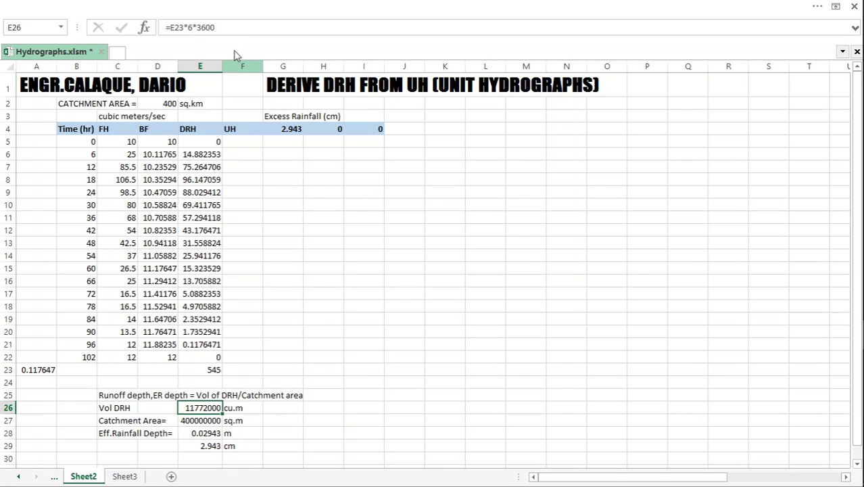
left_click(235, 27)
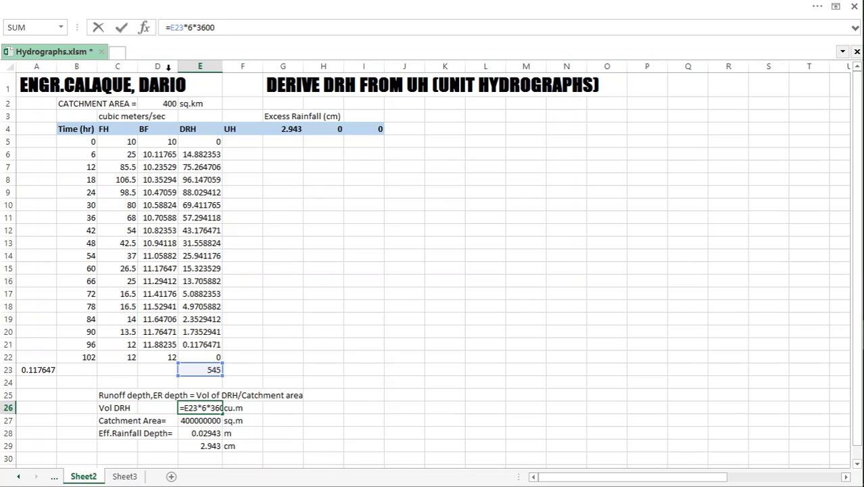
left_click(232, 411)
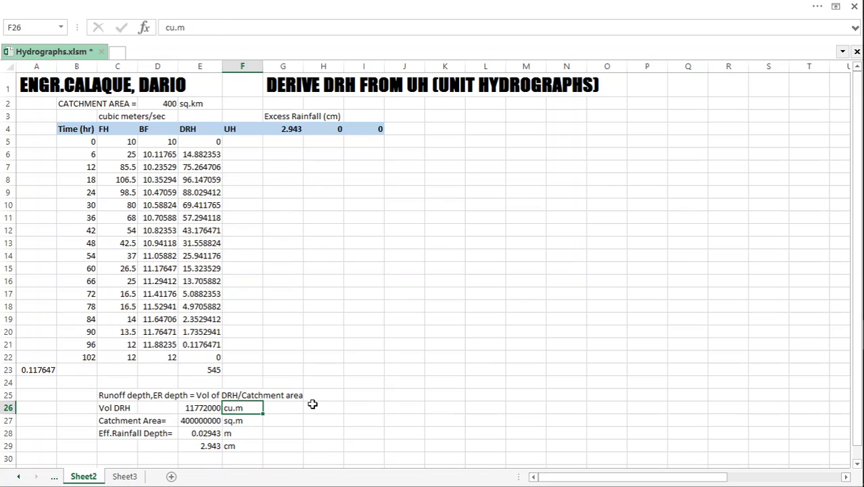
left_click(208, 406)
left_click(230, 30)
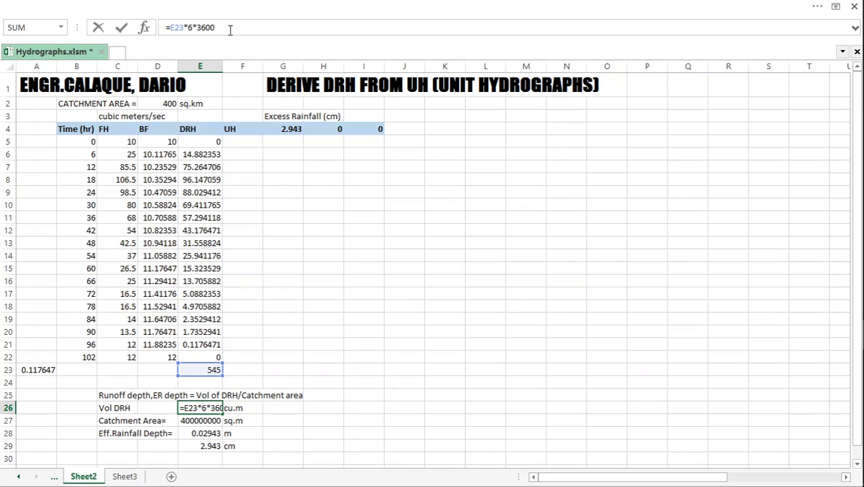
key("Return")
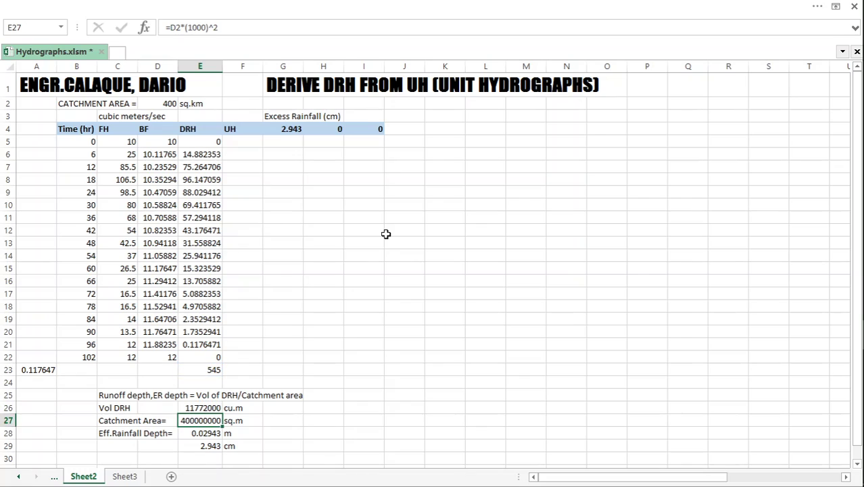
Inspect the effective rainfall depth formulas in E28 and E29, including the volume and area cells they depend on
left_click(203, 434)
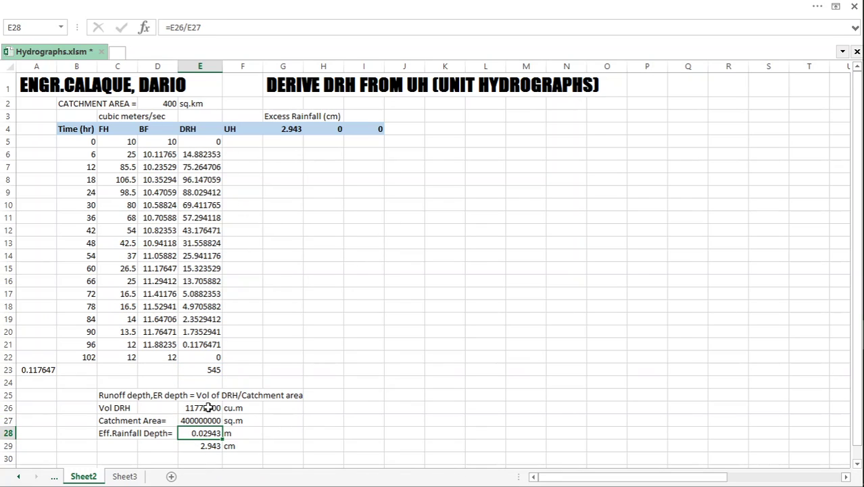
left_click_drag(207, 408, 206, 422)
left_click(202, 434)
left_click(220, 23)
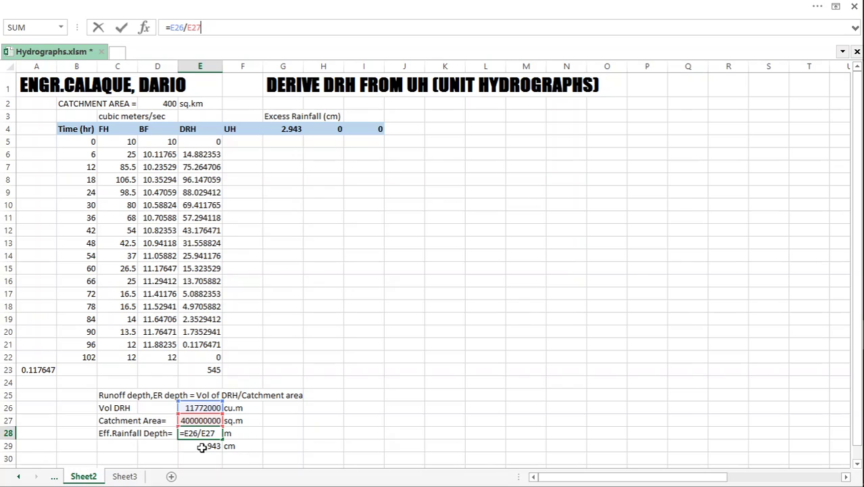
key("Return")
left_click(221, 30)
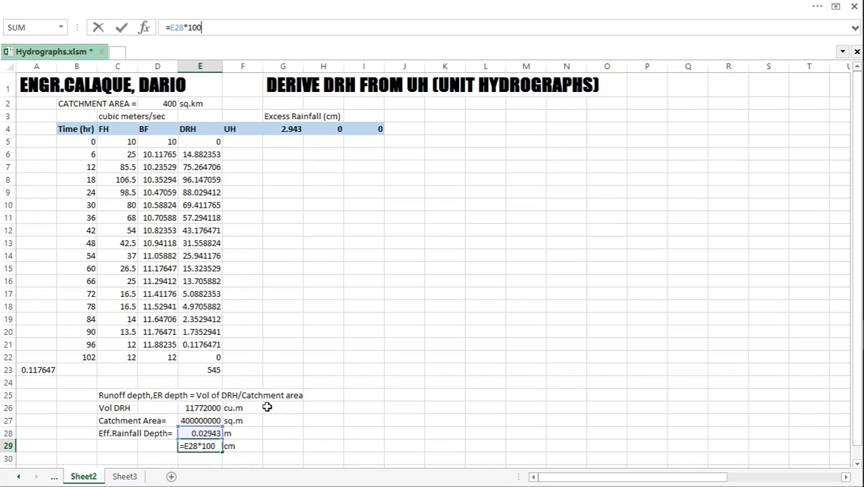
left_click_drag(307, 410, 312, 420)
left_click_drag(206, 446, 228, 445)
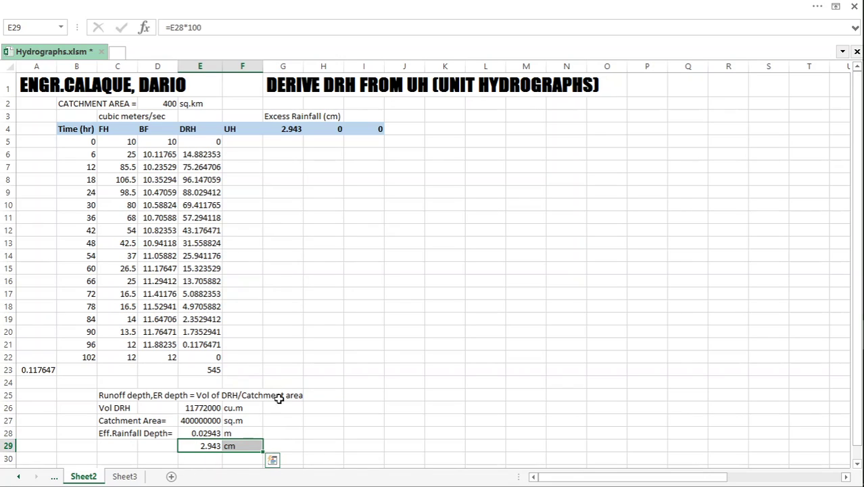
Clear the DRH values and their total from E5:E23
left_click(353, 343)
left_click(249, 295)
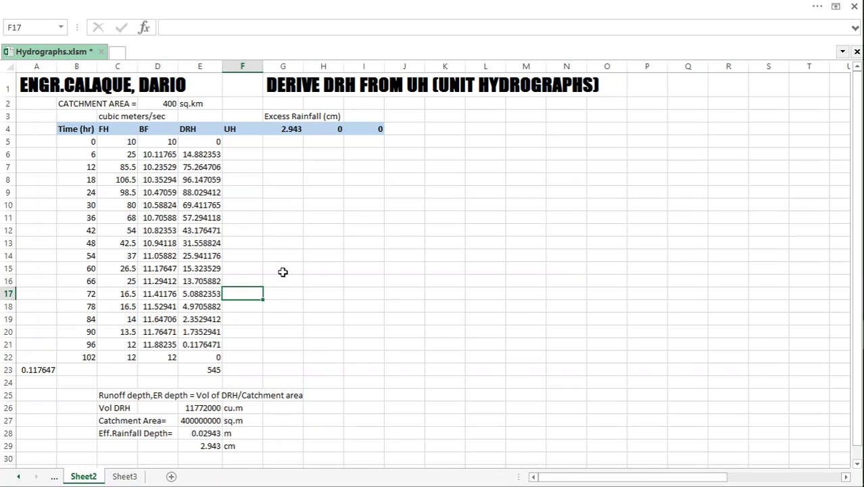
left_click_drag(197, 143, 200, 364)
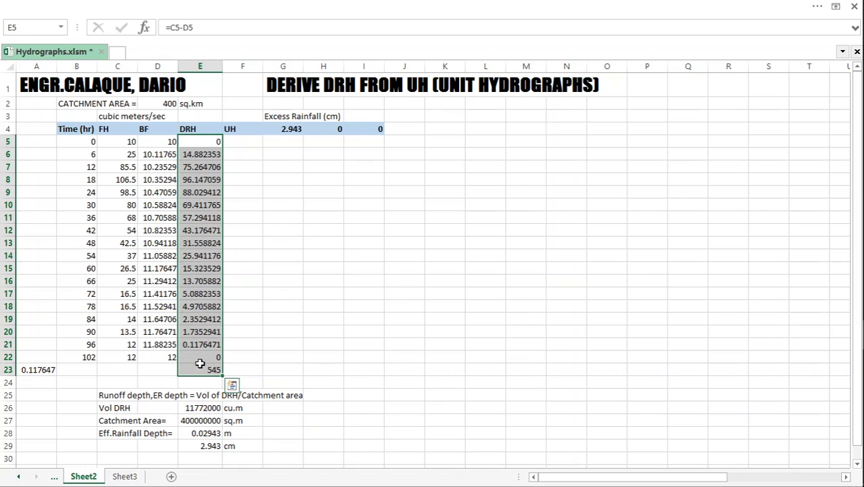
key("Delete")
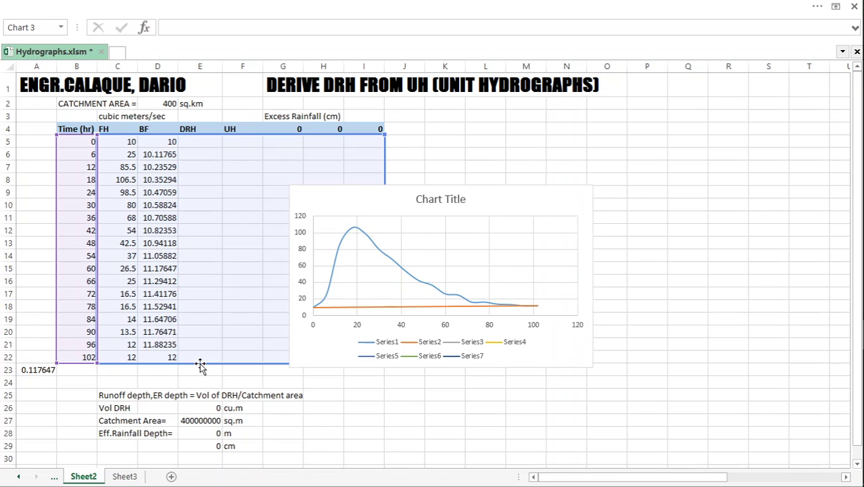
Delete the title and the series legend from the hydrograph chart
left_click(441, 197)
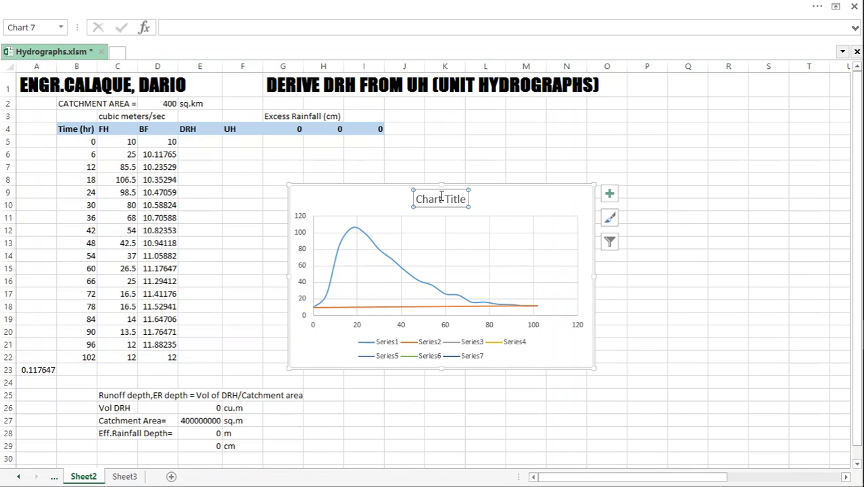
key("Delete")
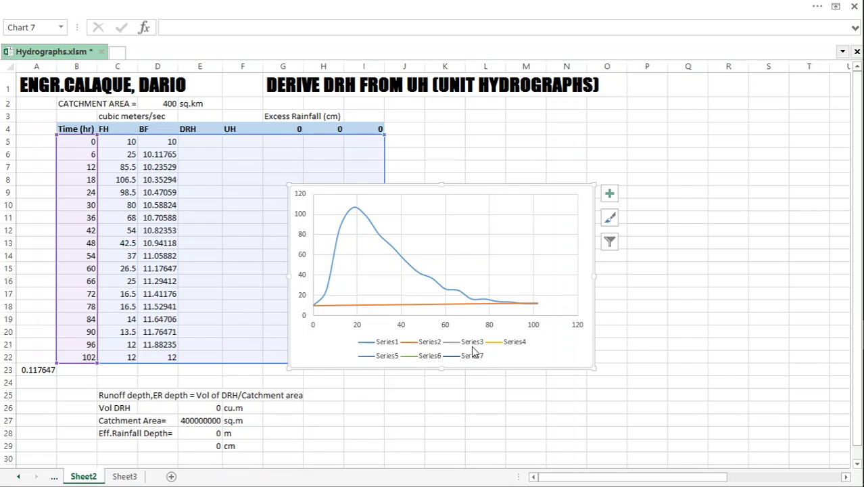
left_click(473, 350)
key("Delete")
Move the chart clear of the table to start around J4, and inspect the source ranges of its FH and BF curves
mouse_move(861, 318)
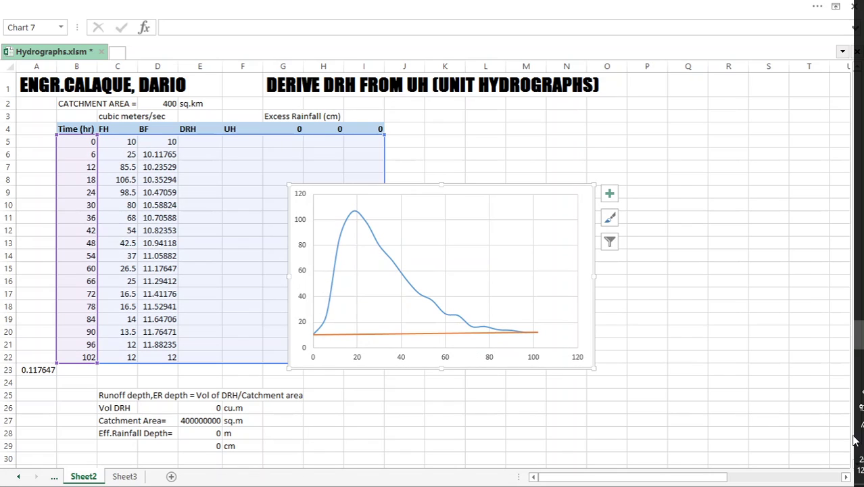
left_click_drag(425, 187, 536, 129)
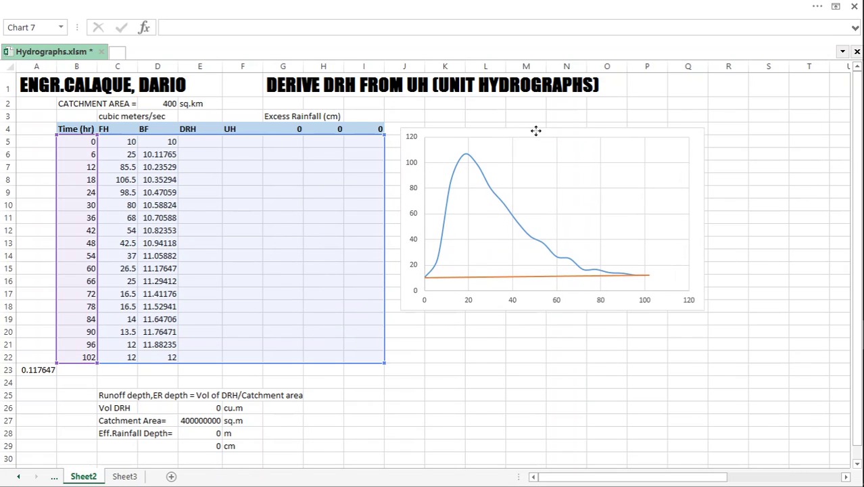
left_click(472, 168)
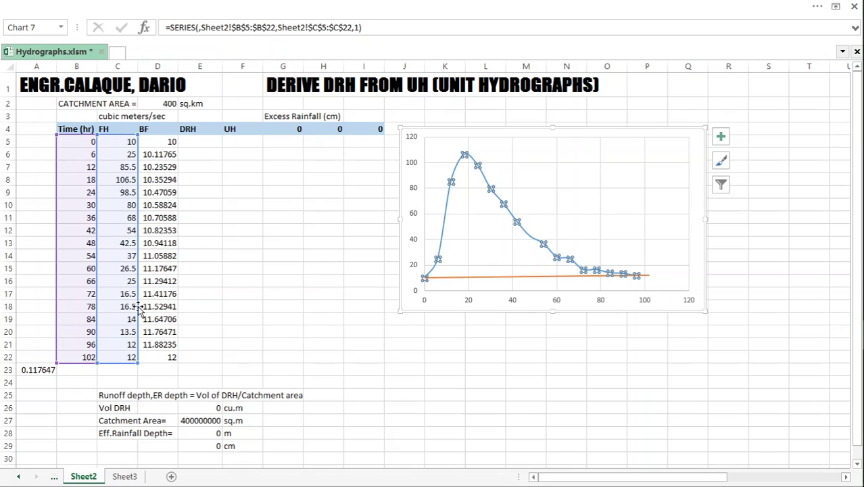
left_click(473, 278)
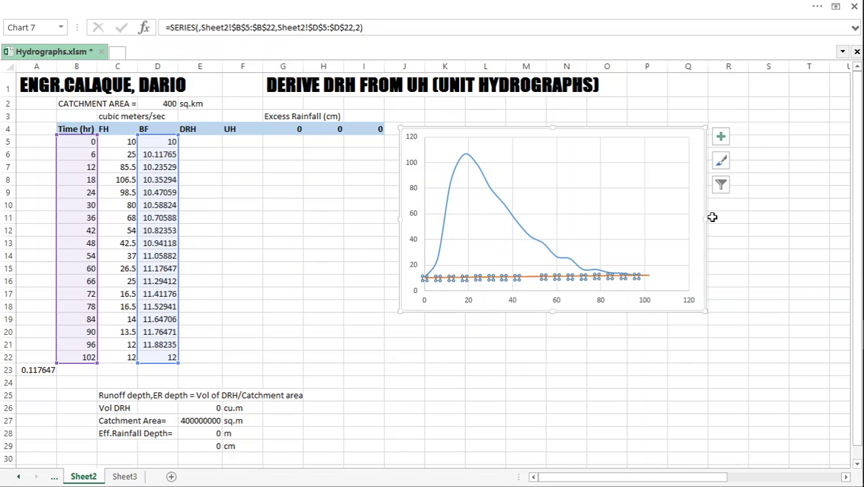
Fill the DRH column E5:E22 and its total in E23 again from the FH and BF values
left_click(742, 207)
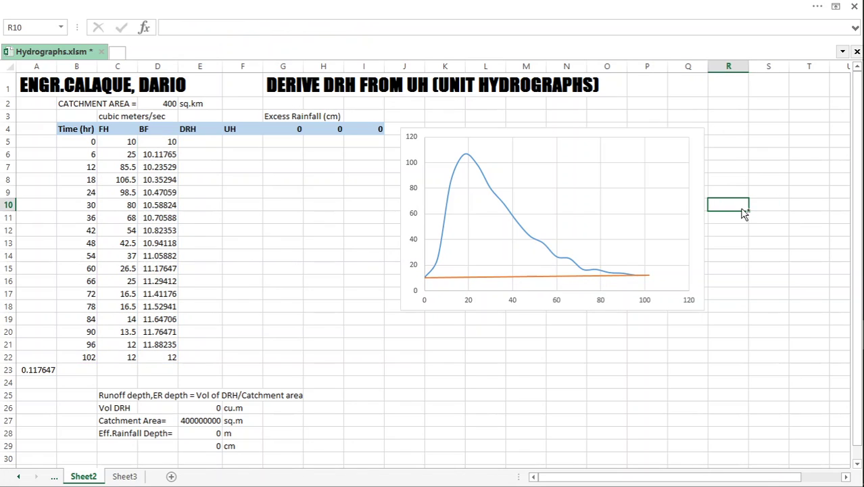
key("ctrl+shift+d")
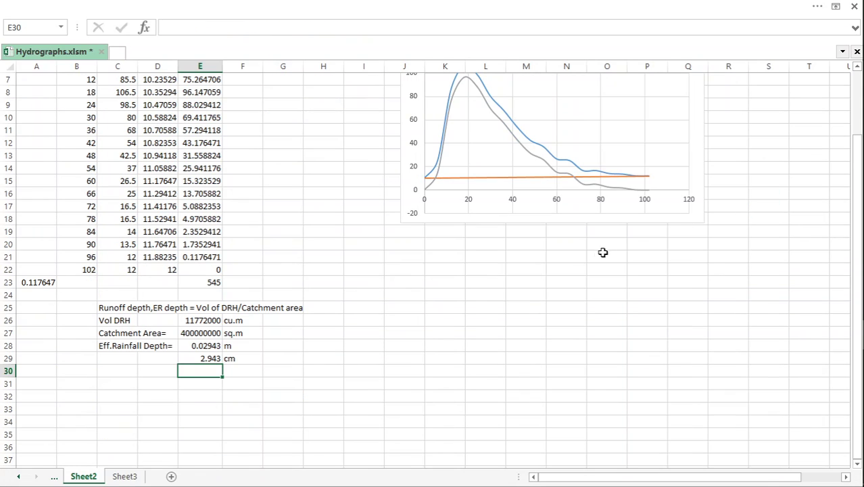
left_click(557, 280)
Delete the old hydrograph chart and insert a new smooth-line scatter chart of the table data B5:I22
left_click(646, 226)
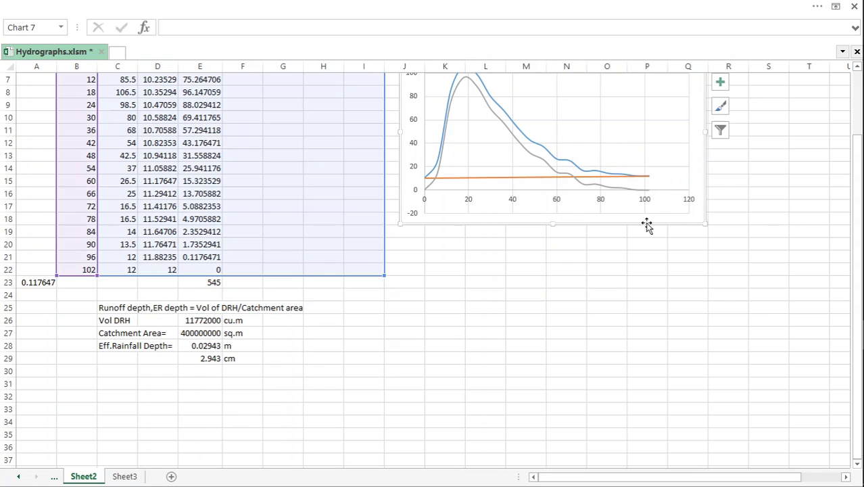
key("Delete")
scroll(287, 380, "up", 2)
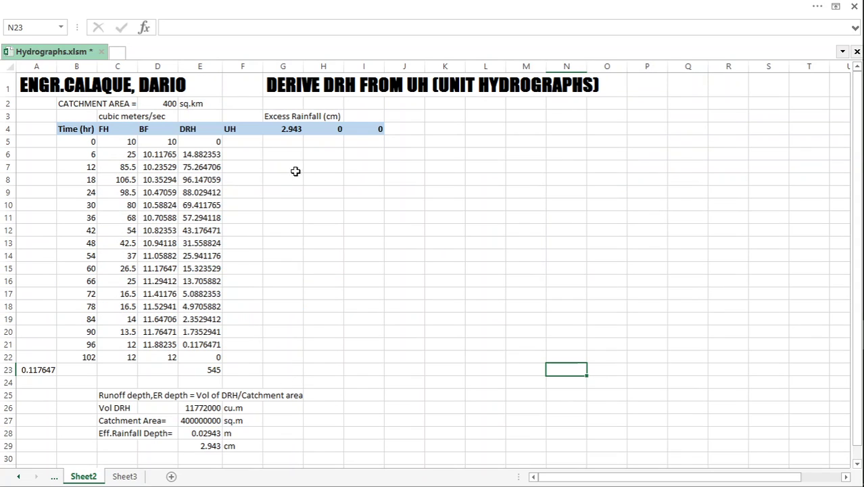
left_click(412, 238)
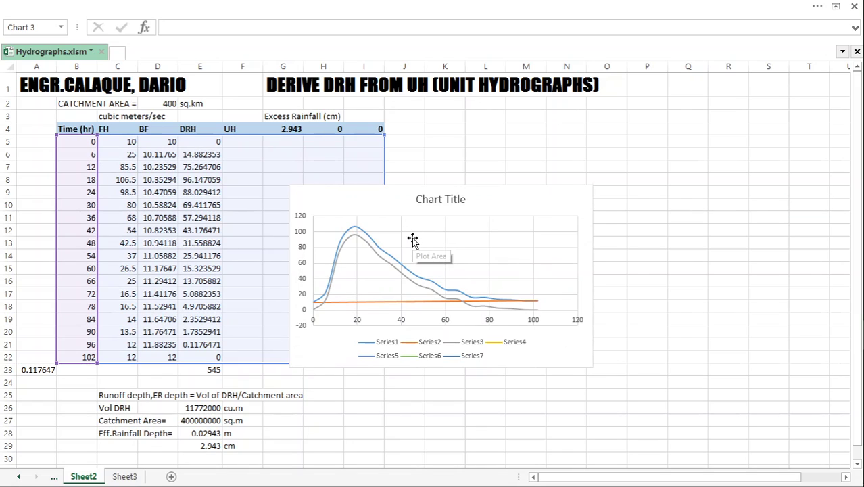
Remove the new chart's title and series legend, and move the chart clear of the table to start around J4
left_click(443, 210)
left_click(446, 200)
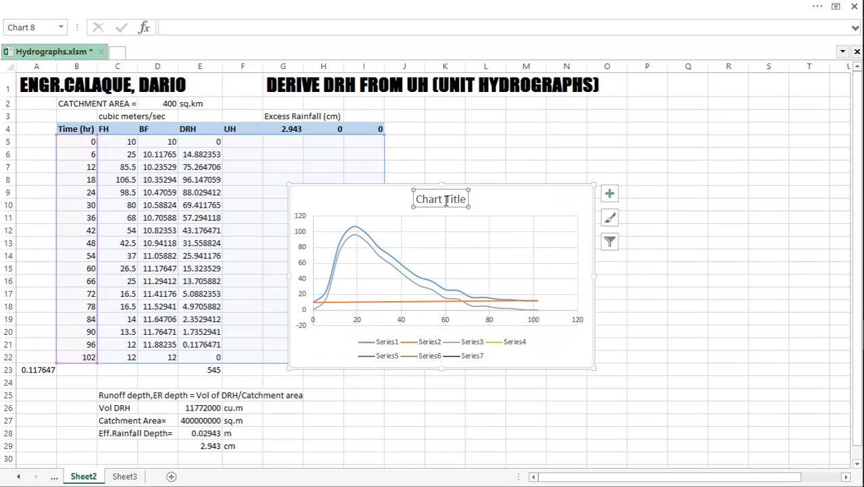
key("Delete")
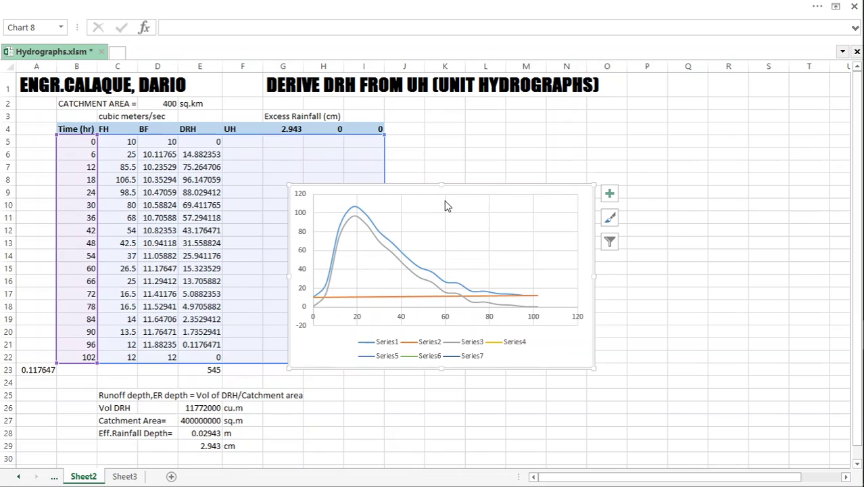
left_click(490, 345)
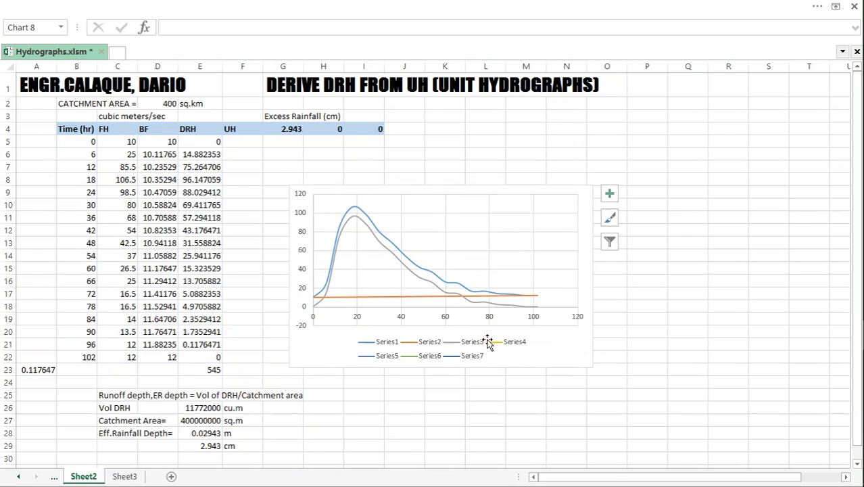
key("Delete")
left_click_drag(429, 188, 537, 126)
Inspect the source ranges of the DRH curve in the chart
left_click(478, 170)
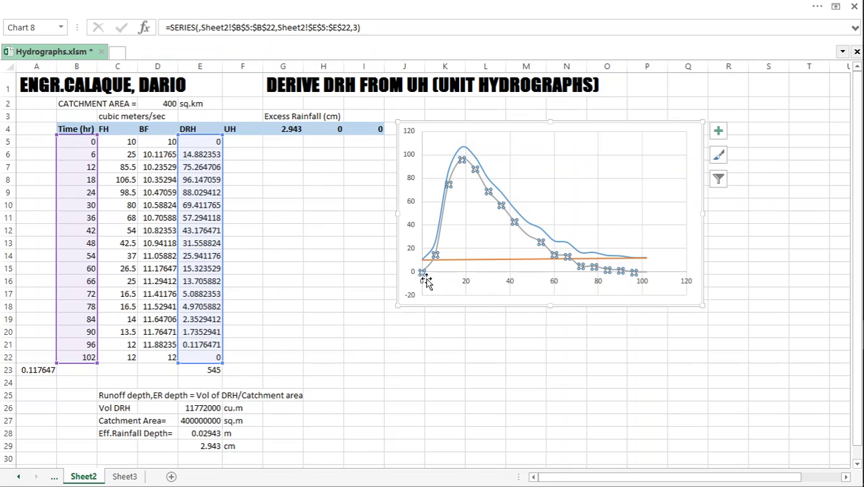
left_click(509, 329)
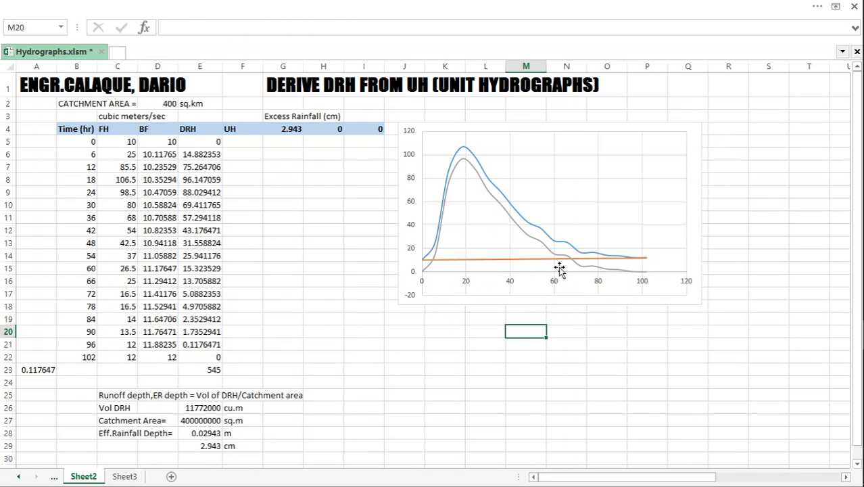
left_click(472, 168)
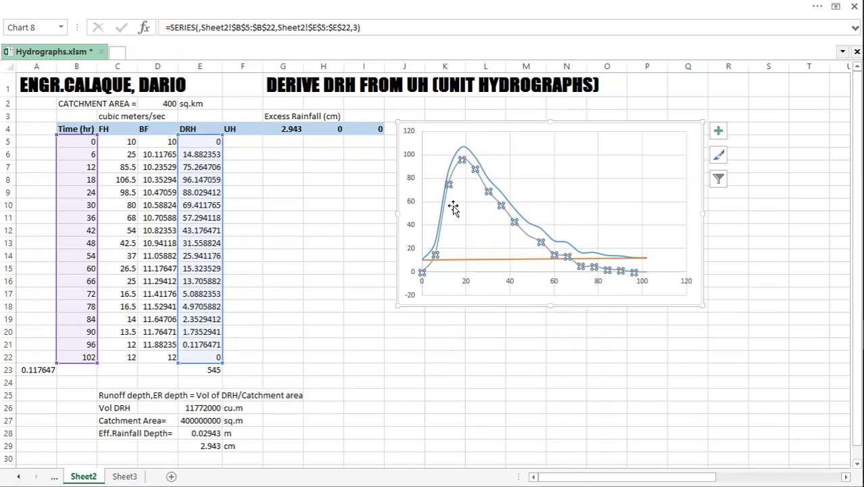
left_click(403, 331)
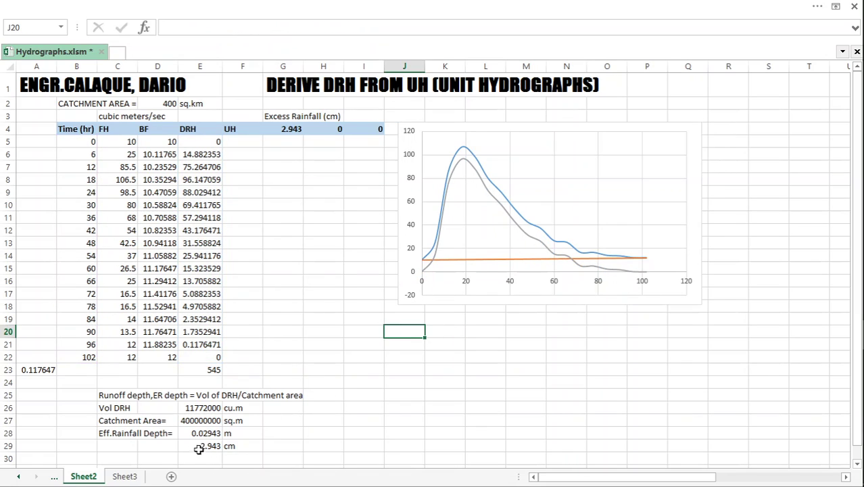
Examine how the effective rainfall depth in E29 and the DRH curve relate to the UH column starting at F5
left_click_drag(185, 446, 305, 448)
left_click(376, 421)
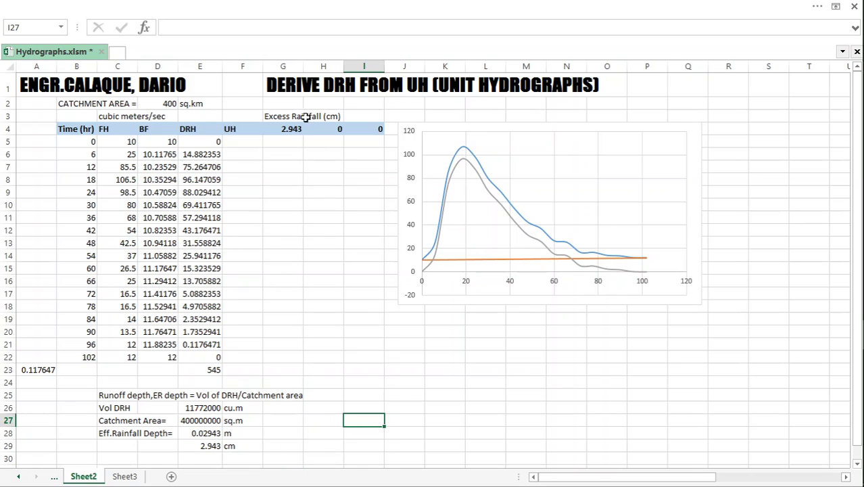
left_click(249, 133)
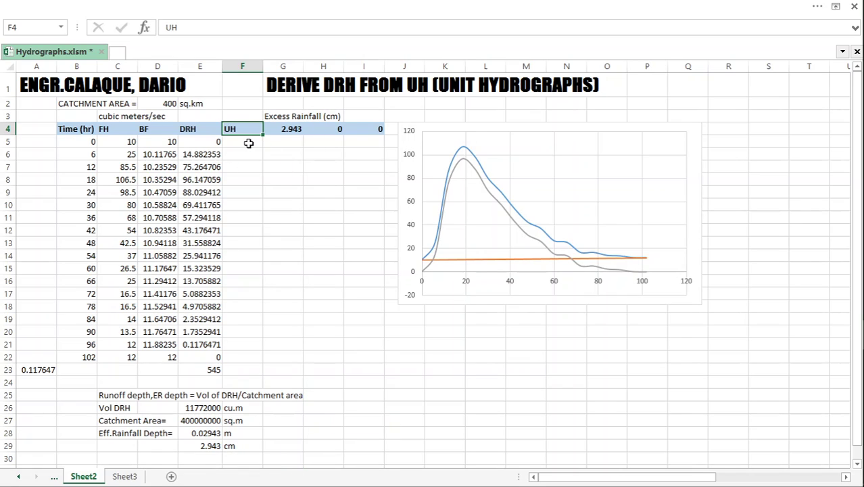
left_click(249, 143)
left_click(474, 168)
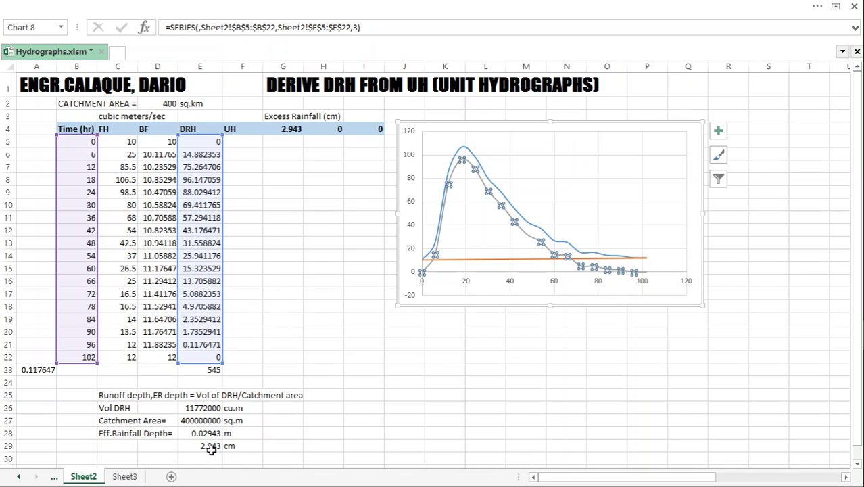
left_click(291, 445)
left_click(366, 397)
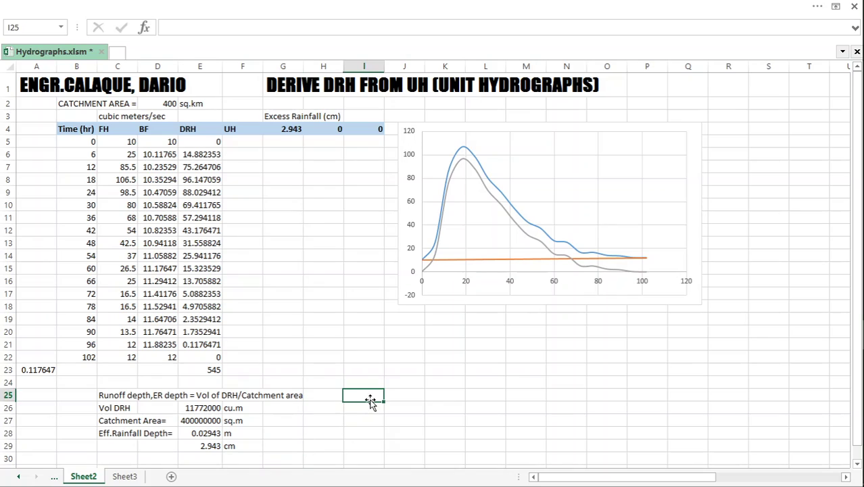
left_click(464, 163)
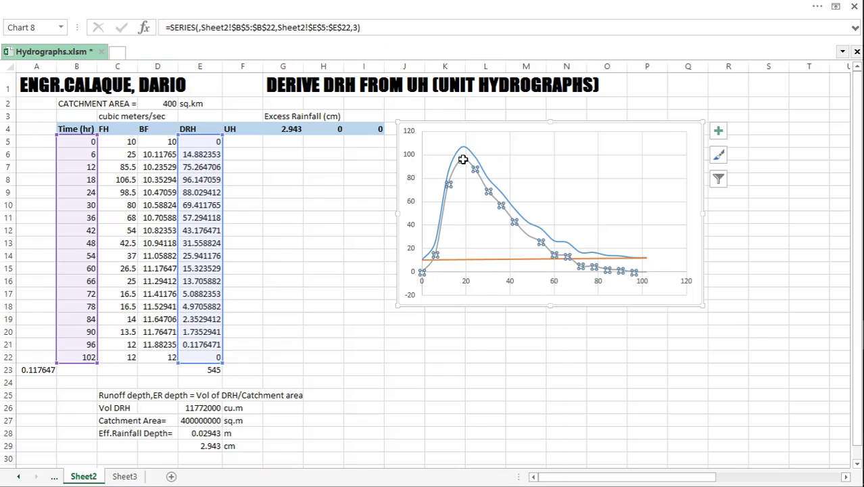
Fill the UH column F5:F22 with =E5/$E$29, and inspect the UH curve and the formula in F5
left_click(504, 357)
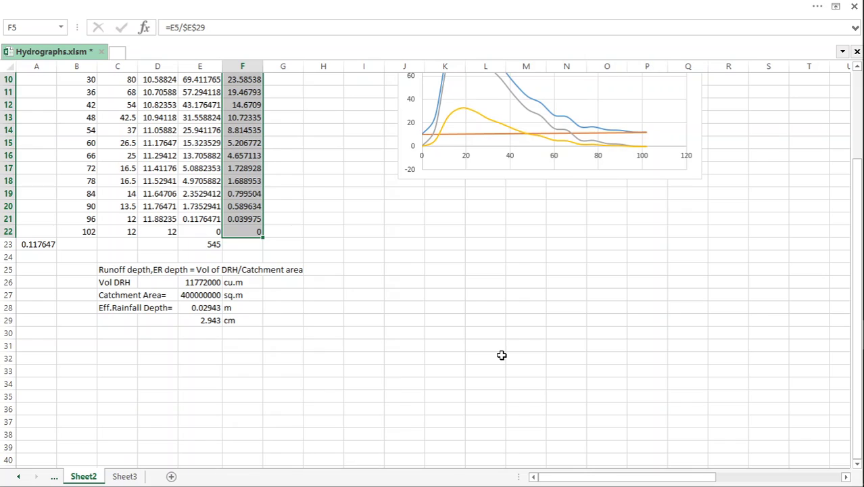
scroll(476, 340, "up", 3)
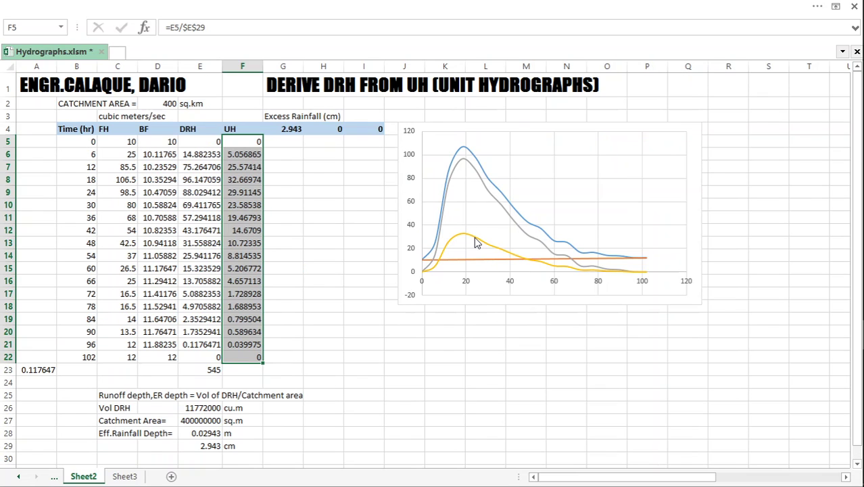
left_click(475, 238)
left_click(403, 400)
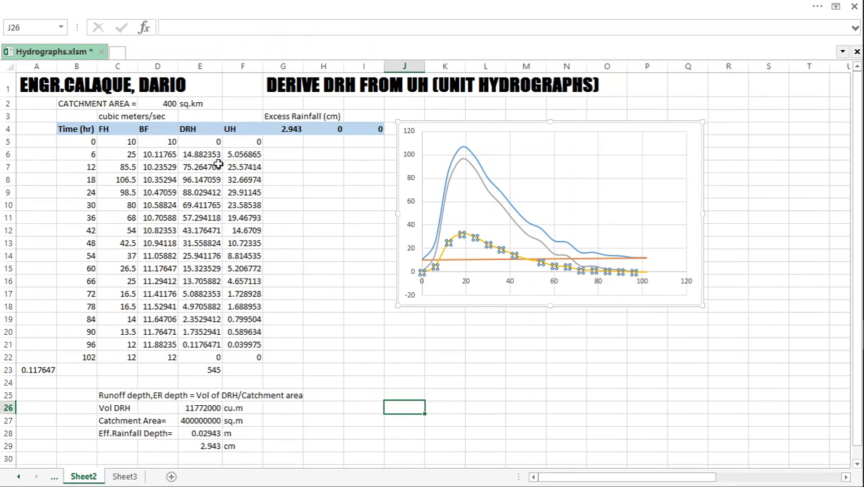
left_click(242, 142)
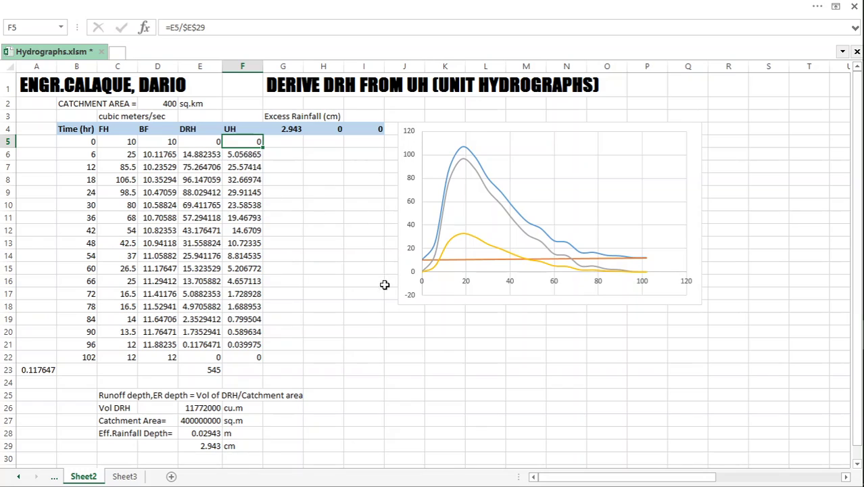
left_click(437, 347)
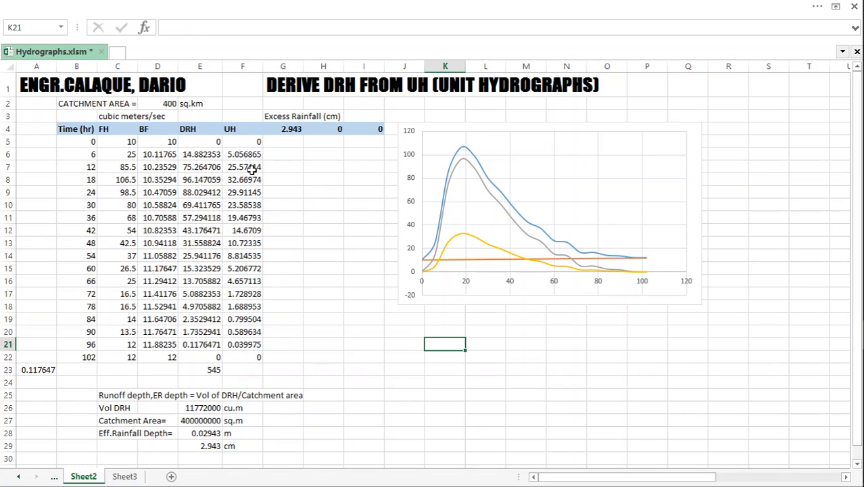
Clear the UH values from F5:F23
left_click_drag(248, 146, 240, 369)
key("Delete")
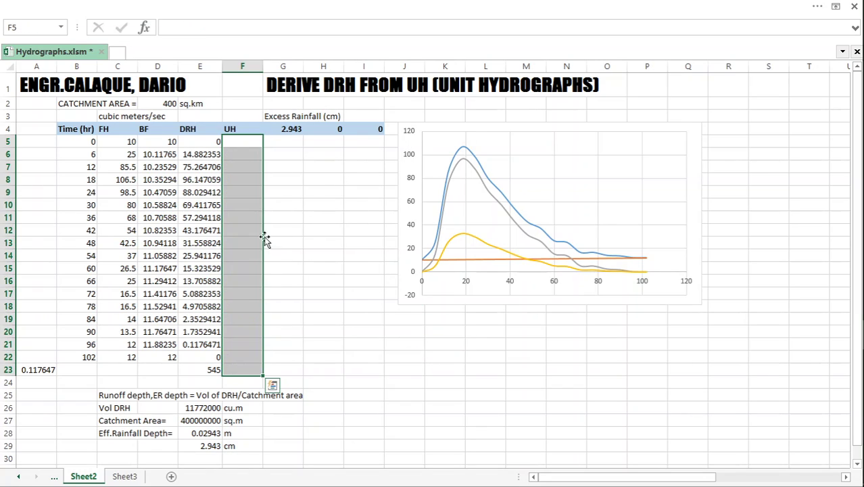
left_click(324, 192)
Enter the first unit hydrograph ordinate in F5 as =E5/E29, dividing DRH by the effective rainfall depth
left_click(240, 142)
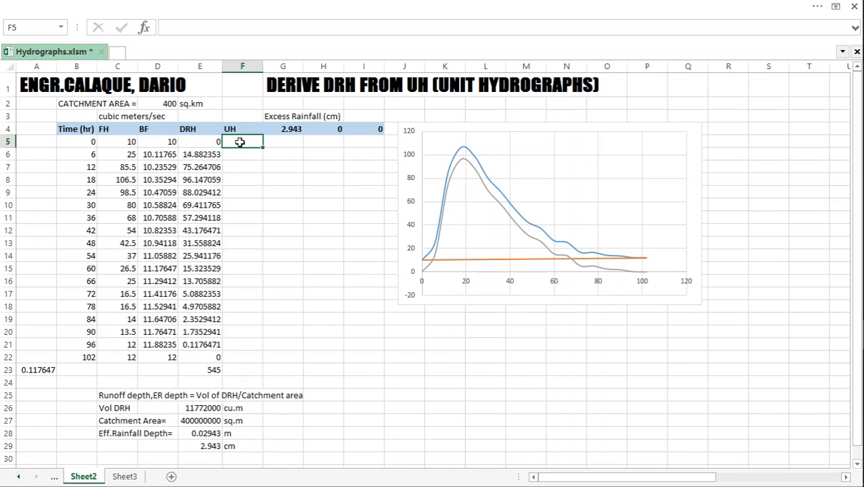
type("=")
left_click(198, 144)
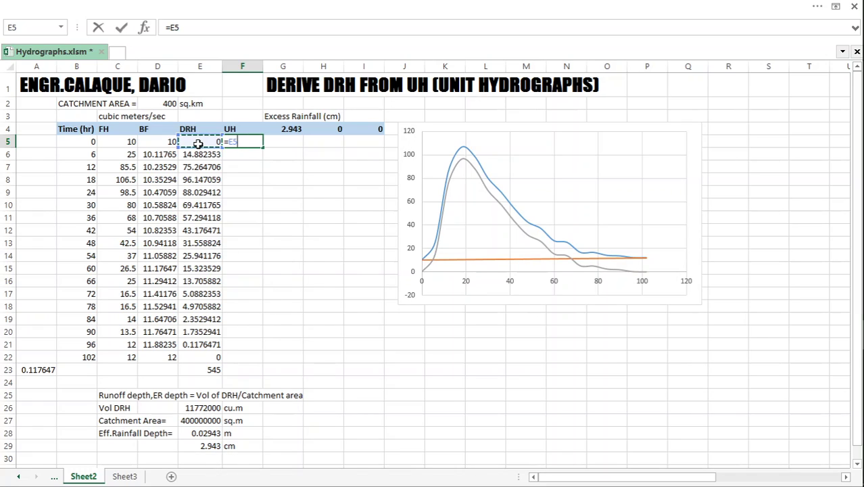
type("/")
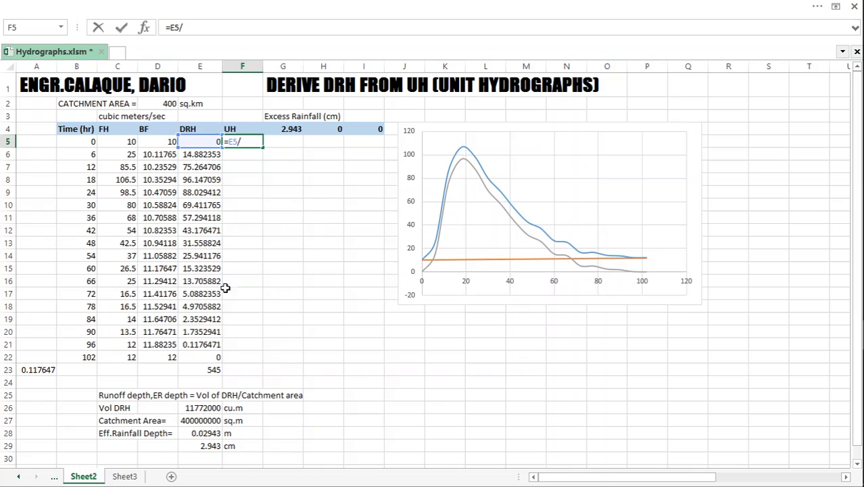
left_click(200, 447)
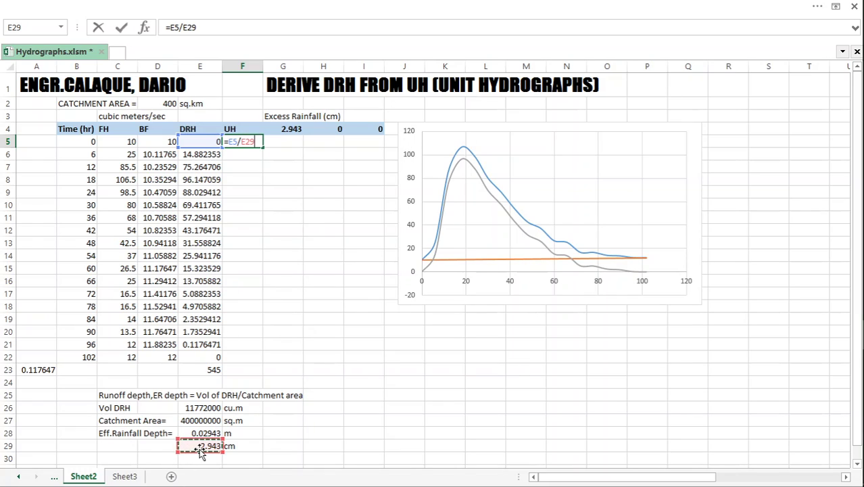
key("Return")
Enter =E6/E29 in F6, and fill the whole UH column F5:F22 with =E5/$E$29 using an absolute depth reference
type("=")
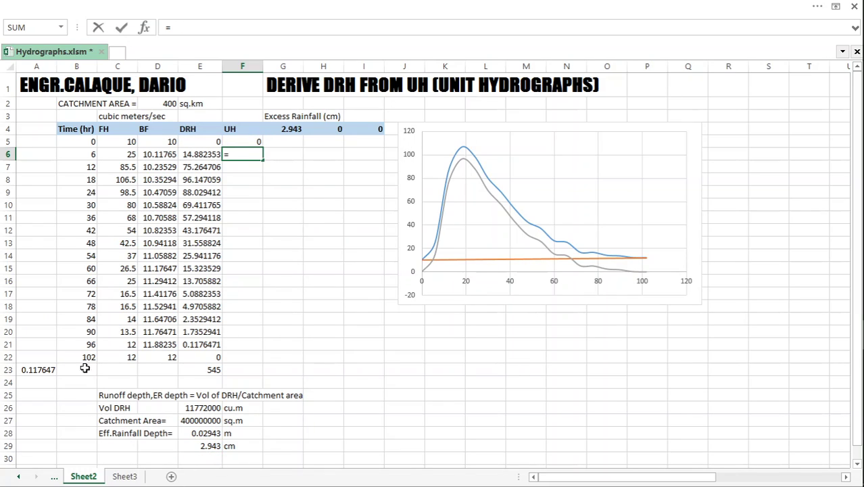
left_click(196, 154)
type("/")
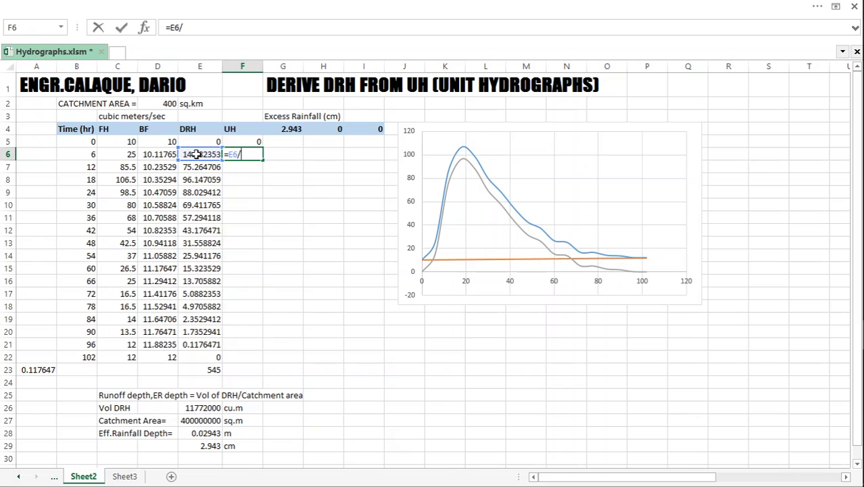
left_click(210, 445)
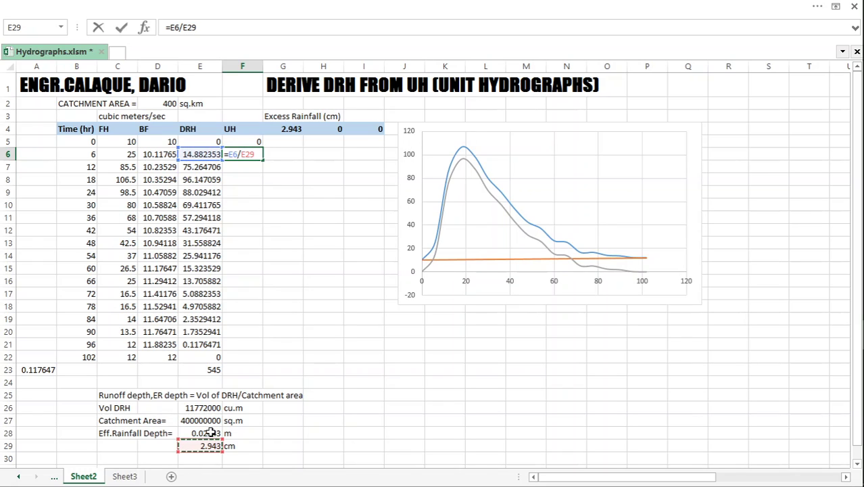
key("Return")
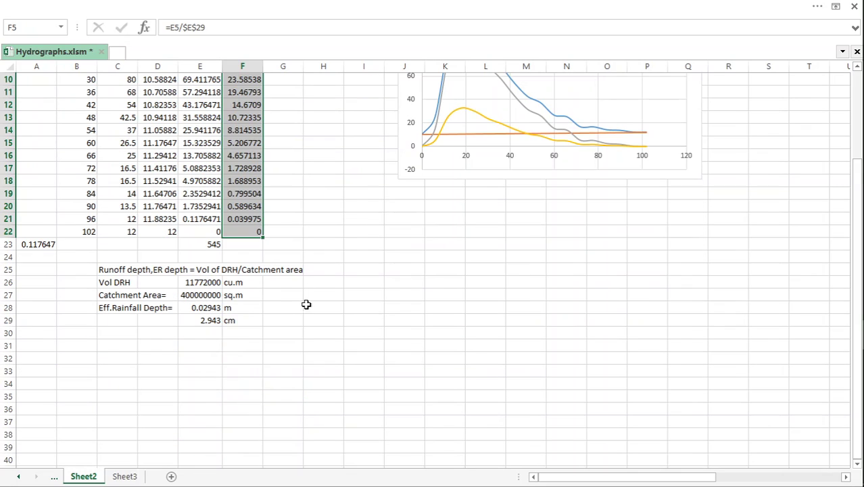
Review the UH values in F5:F22
left_click(295, 296)
scroll(334, 262, "up", 3)
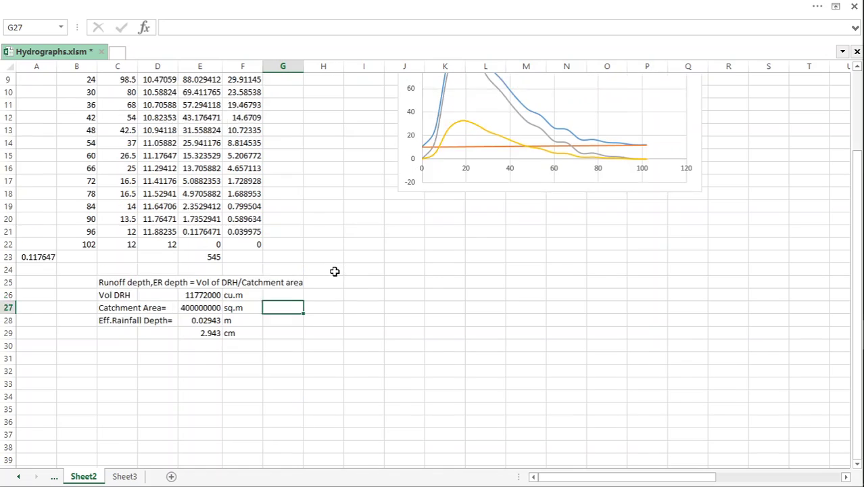
left_click_drag(257, 144, 253, 359)
left_click(364, 268)
Inspect the source ranges of the UH and DRH curves, and the effective rainfall depth cell E29
left_click(461, 238)
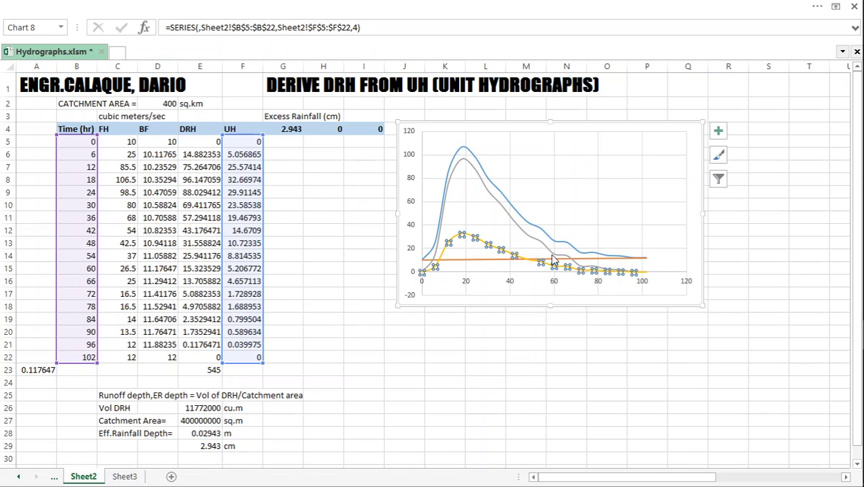
left_click(514, 222)
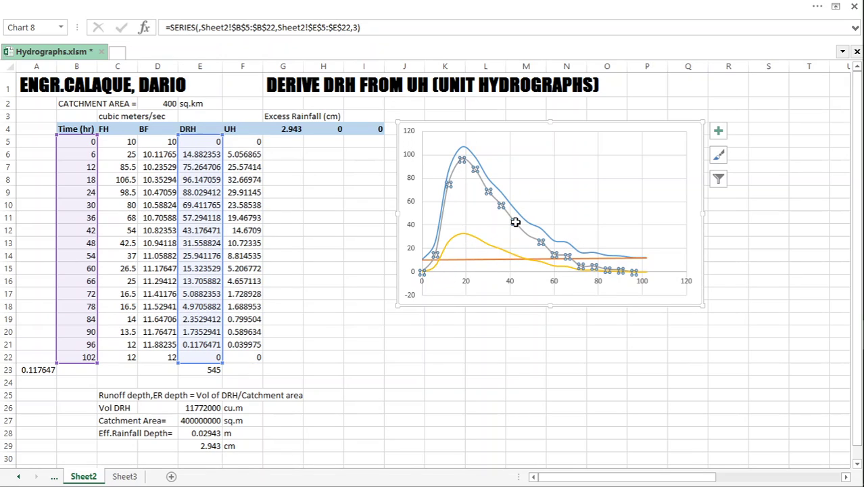
left_click(203, 446)
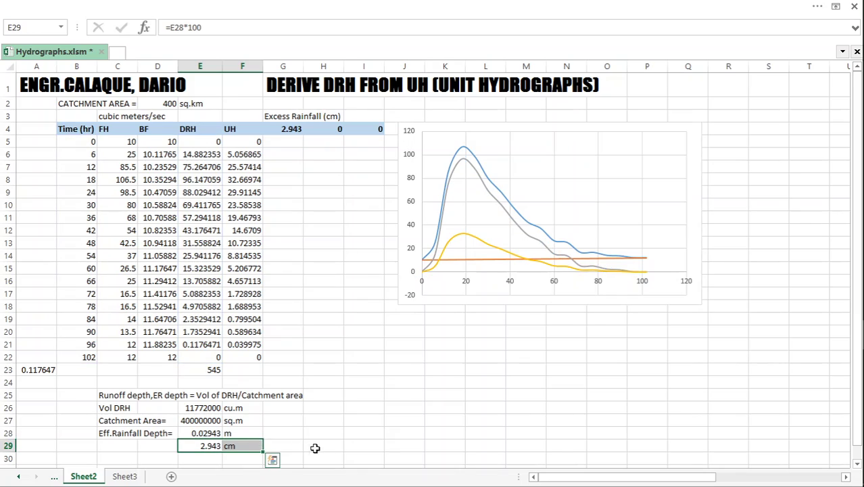
Set the excess rainfall depths in G4, H4 and I4 to 5, 7 and 9 cm
key("Right")
key("Right")
key("Right")
left_click(296, 129)
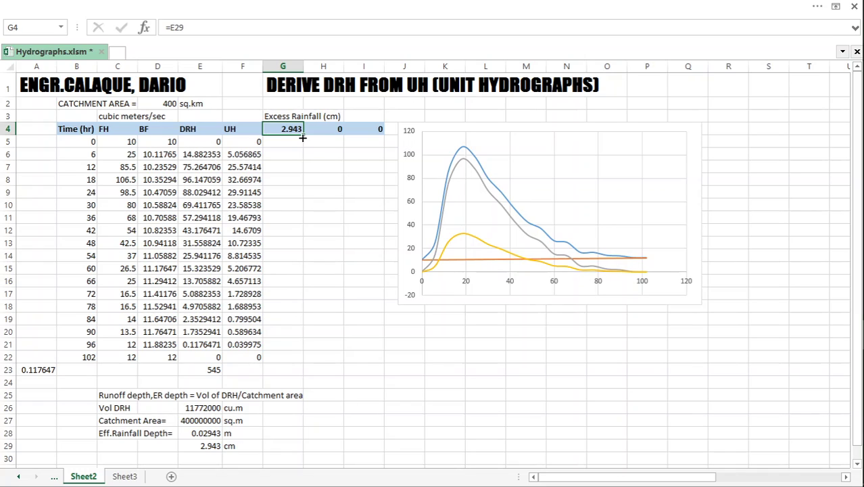
type("5")
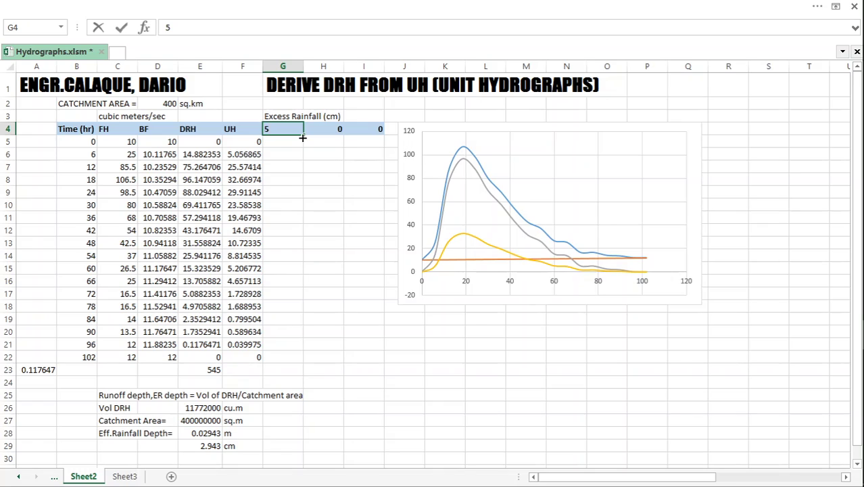
key("Tab")
type("7")
key("ctrl+Return")
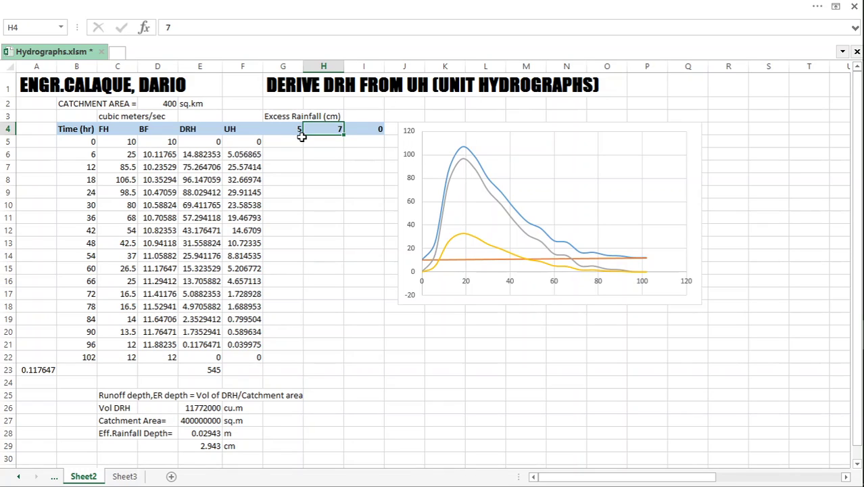
key("Tab")
type("0")
key("Tab")
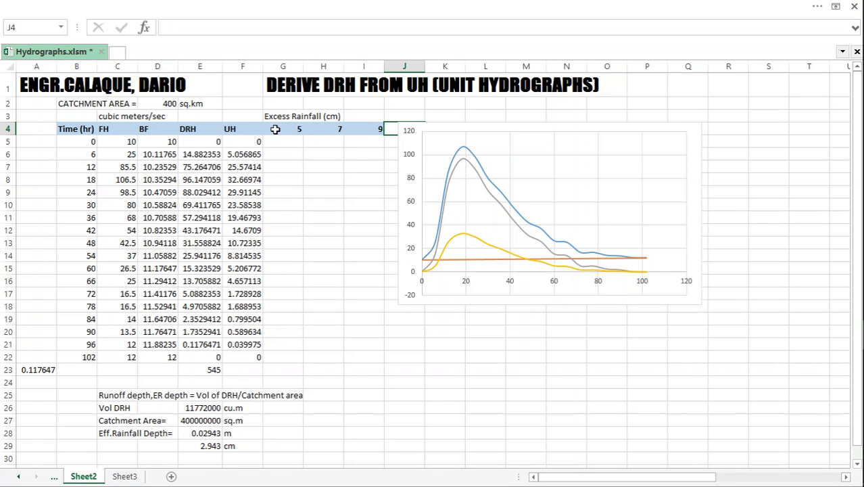
Review the excess rainfall heading and depths in G3:I4
left_click_drag(290, 117, 361, 128)
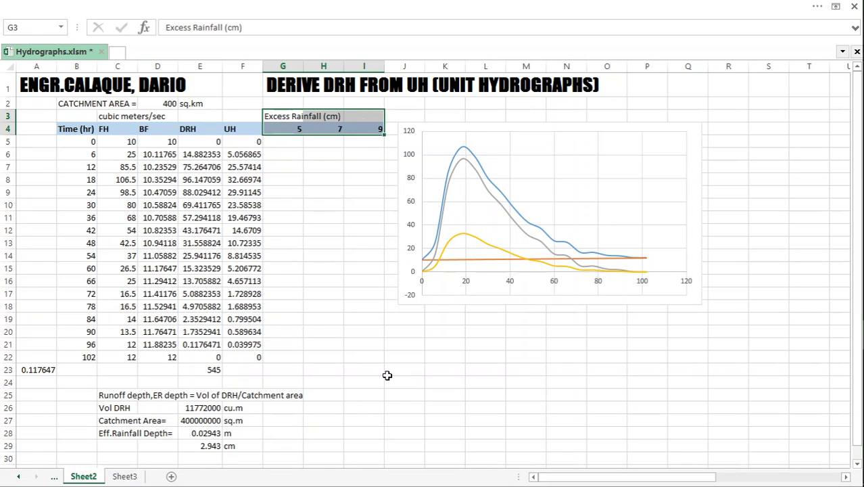
left_click(328, 165)
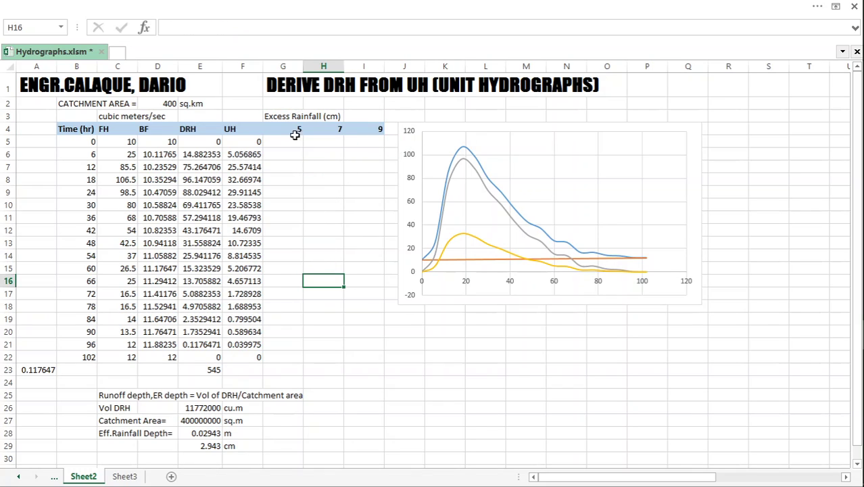
left_click_drag(295, 129, 372, 117)
left_click(348, 227)
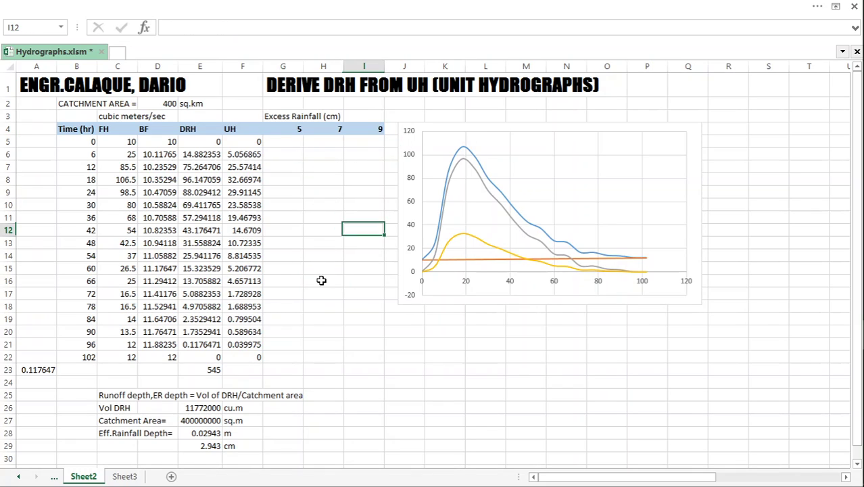
Enter the first two DRH ordinates for the 5 cm rainfall: =F5*G4 in G5 and =F6*G4 in G6
left_click(296, 142)
mouse_move(296, 142)
left_mouse_down()
mouse_move(323, 138)
mouse_move(382, 253)
mouse_move(292, 142)
left_mouse_up()
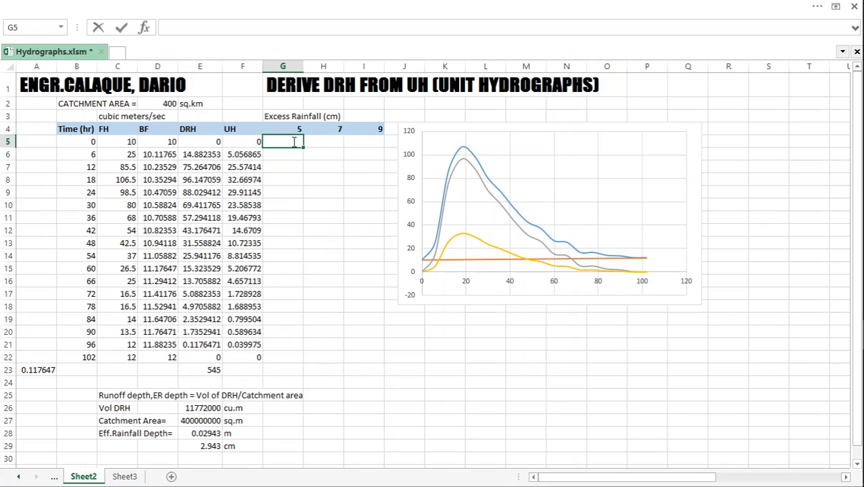
left_click(249, 142)
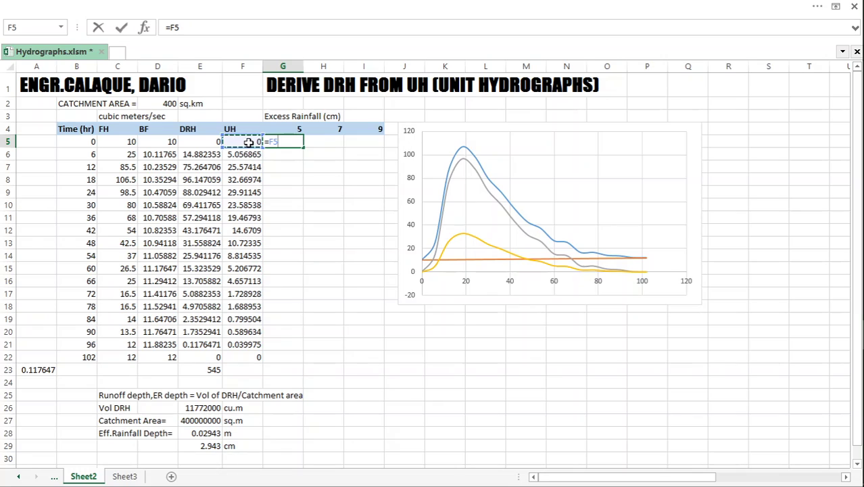
type("*")
left_click(289, 128)
key("Return")
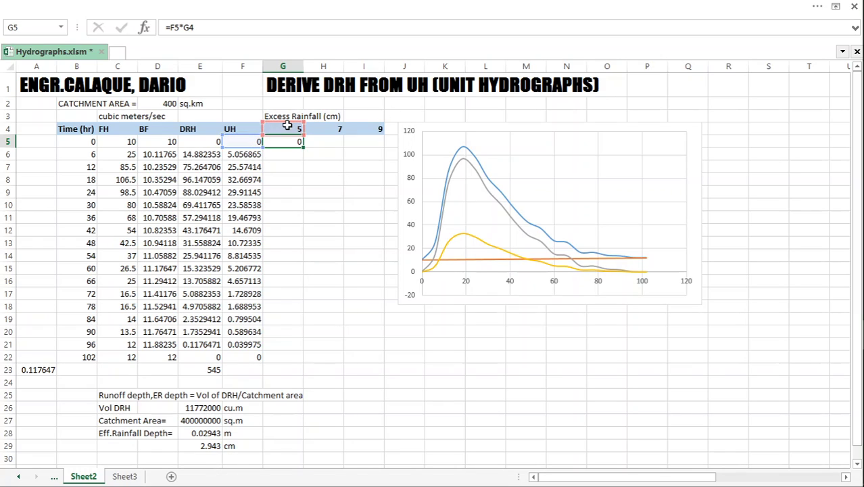
type("=")
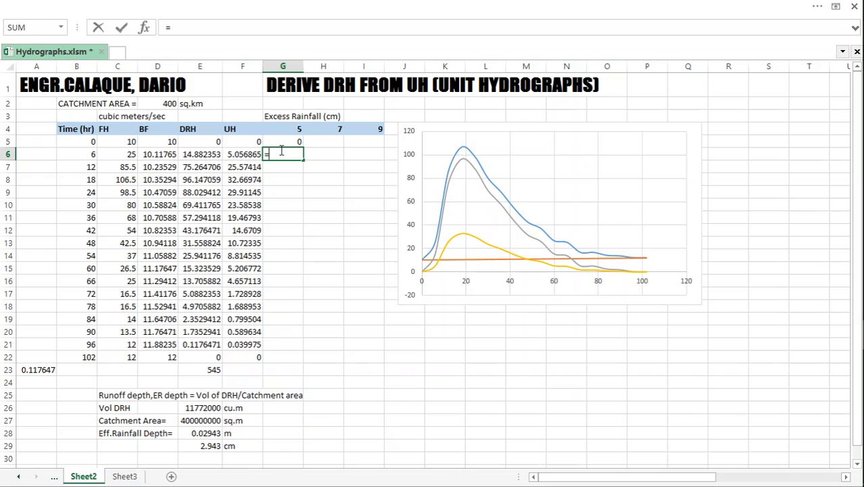
left_click(247, 154)
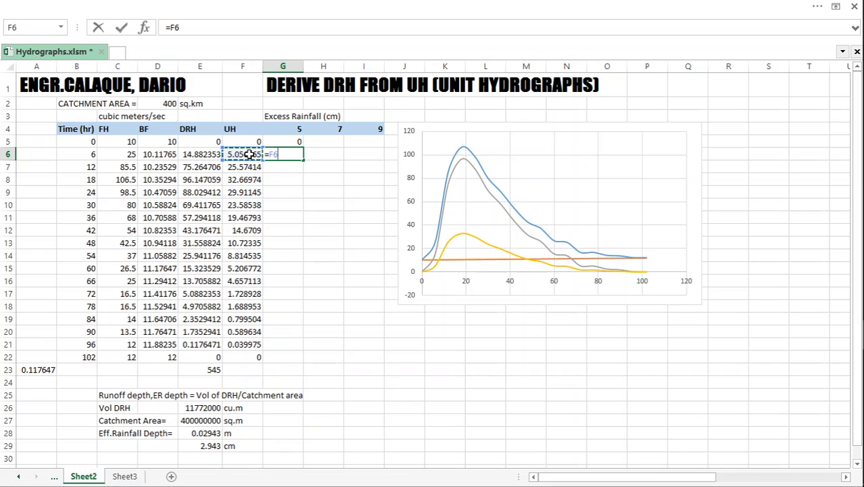
type("*")
left_click(289, 130)
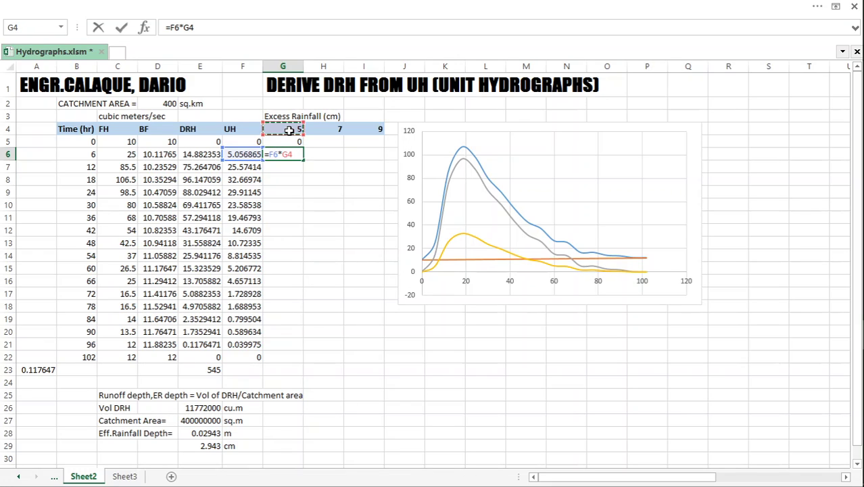
key("Return")
Enter the first two DRH ordinates for the 7 cm rainfall: =F5*H4 in H5 and =F6*H4 in H6
left_click(322, 142)
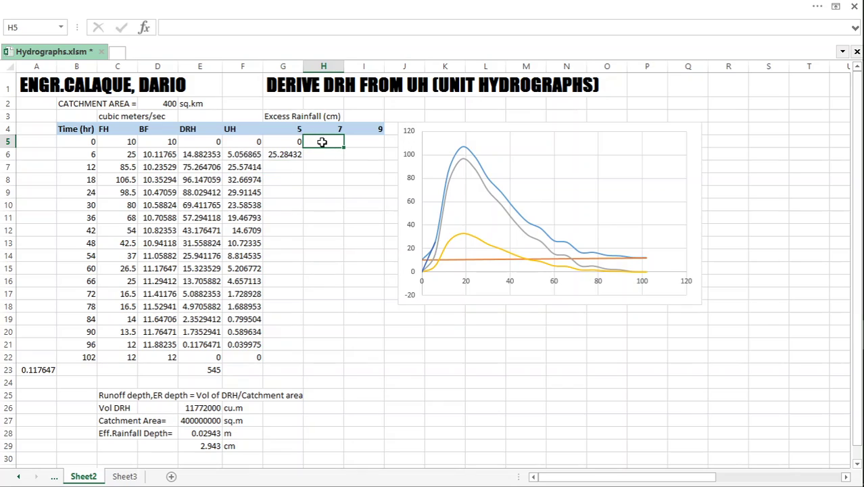
type("=")
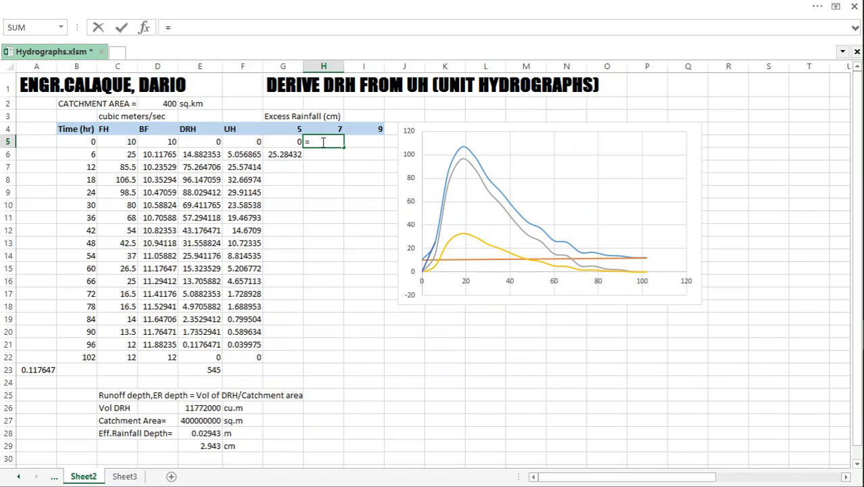
left_click(252, 142)
type("*")
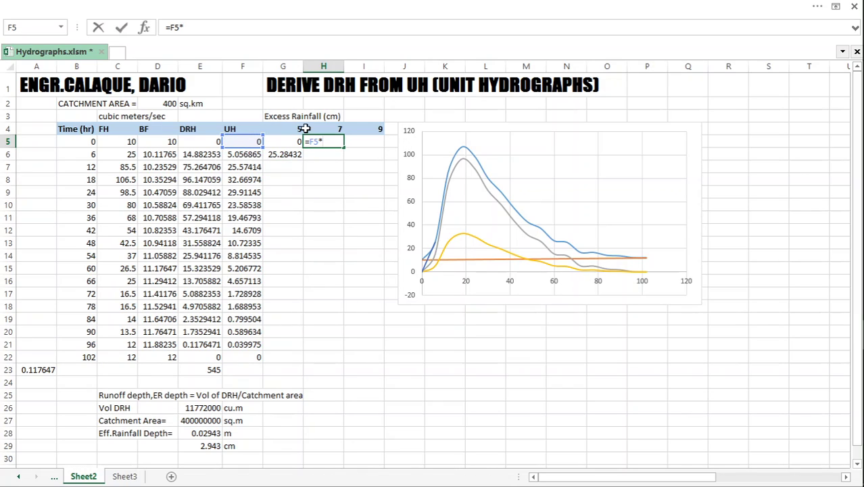
left_click(327, 127)
key("Return")
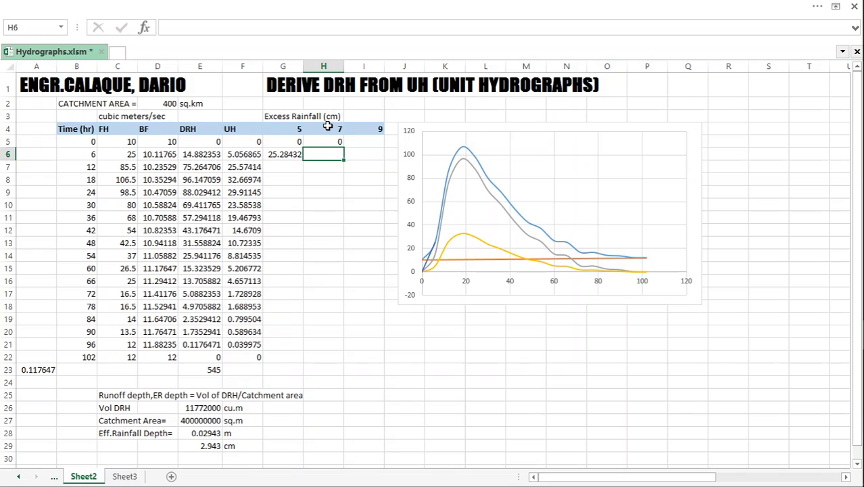
type("=")
left_click(232, 156)
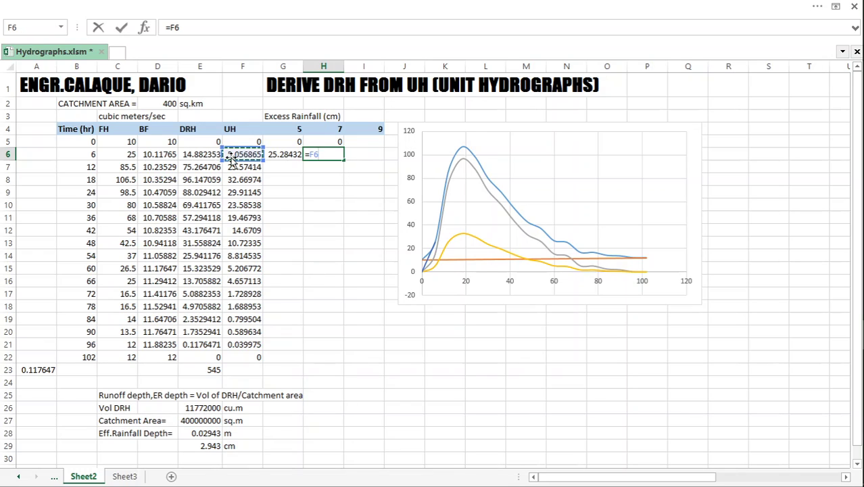
type("*")
left_click(336, 130)
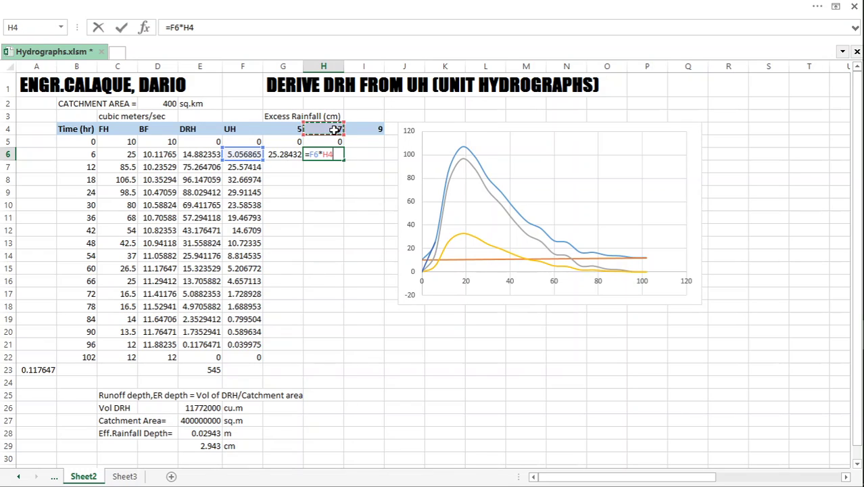
key("Return")
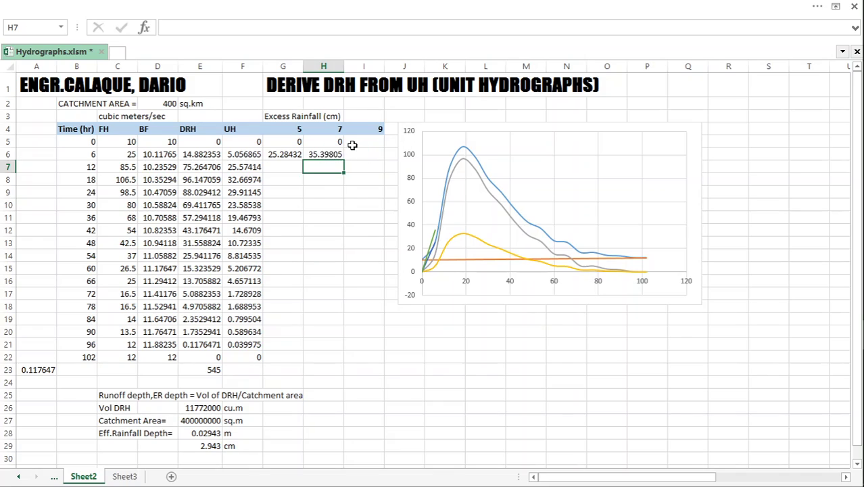
Enter the first DRH ordinate for the 9 cm rainfall in I5 as =F5*I4
left_click(352, 144)
type("=")
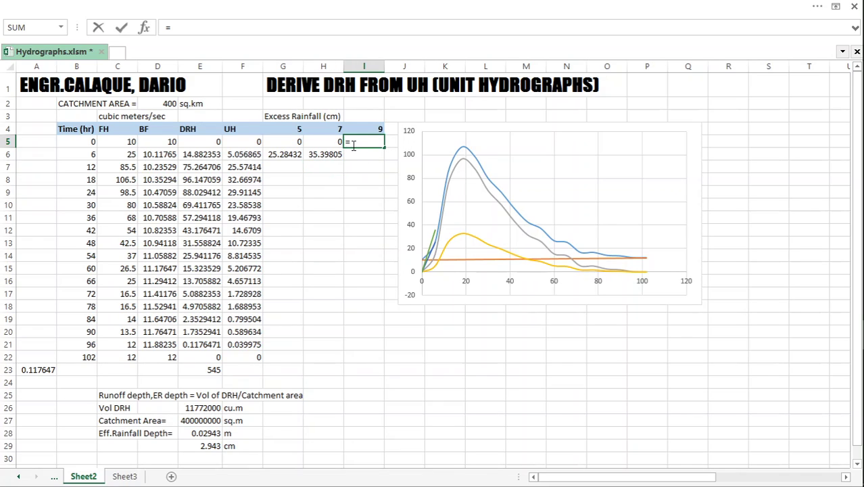
left_click(249, 140)
type("*")
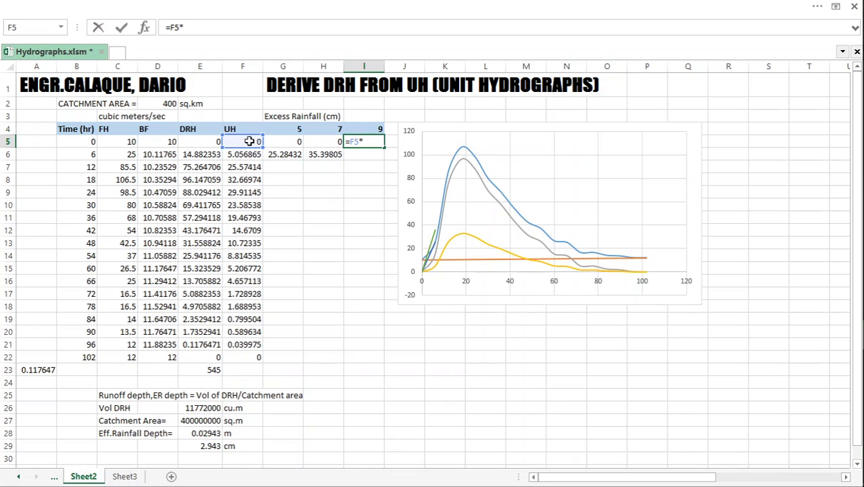
left_click(371, 130)
key("Return")
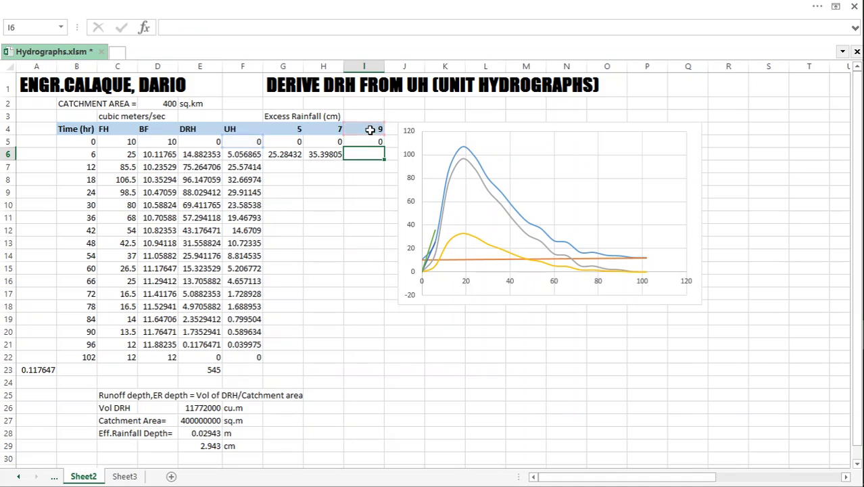
Enter =F6*I4 in I6, and fill G5:I22 with UH times each column's excess rainfall, using absolute references such as =F5*$I$4
type("=")
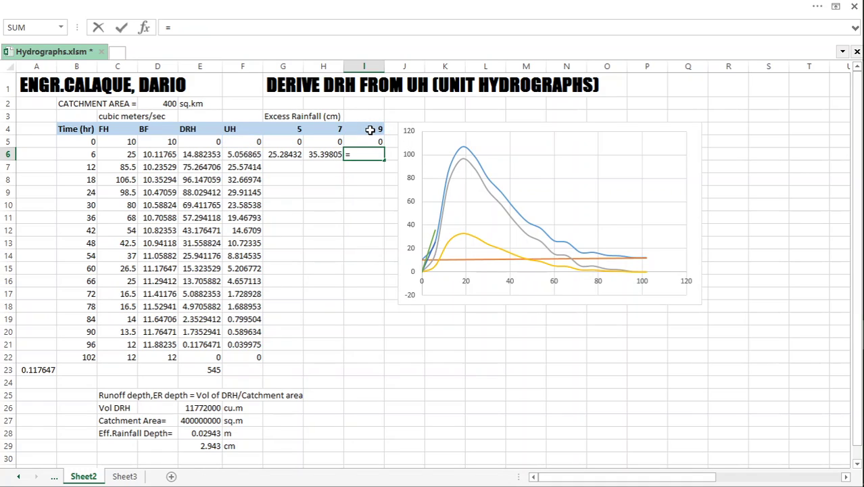
left_click(245, 157)
type("*")
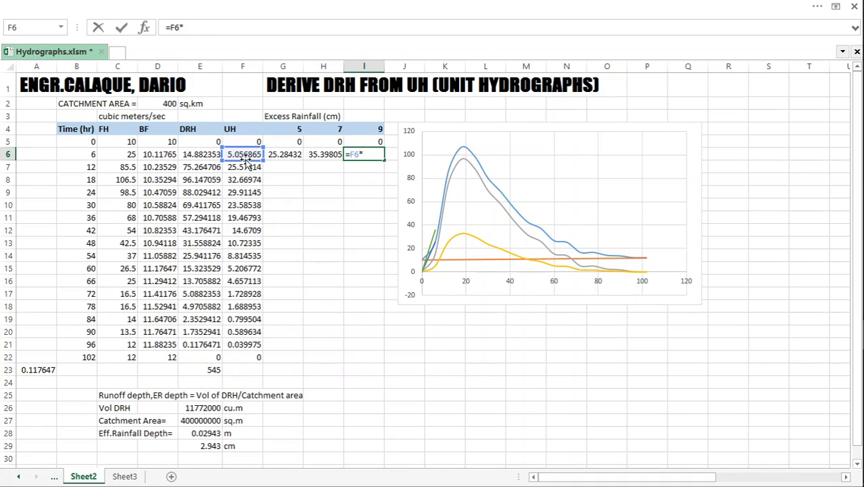
left_click(368, 133)
key("Return")
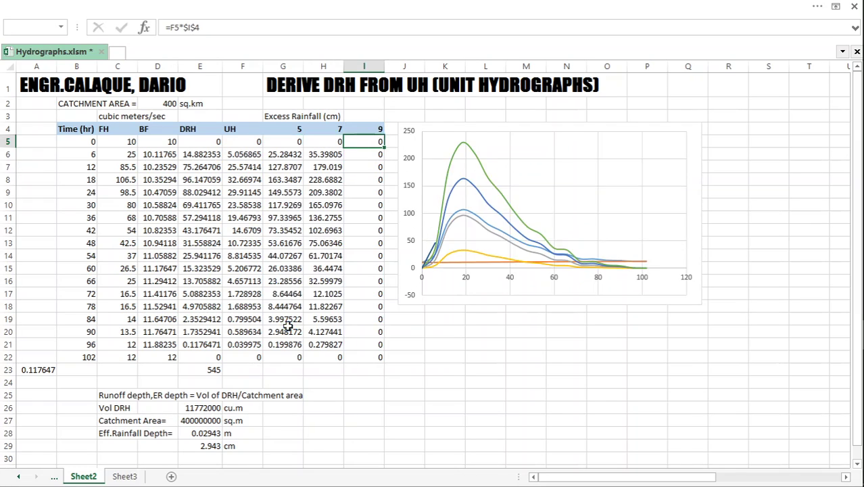
Review the computed DRH ordinates in columns G to I and their curves in the chart
scroll(288, 326, "down", 2)
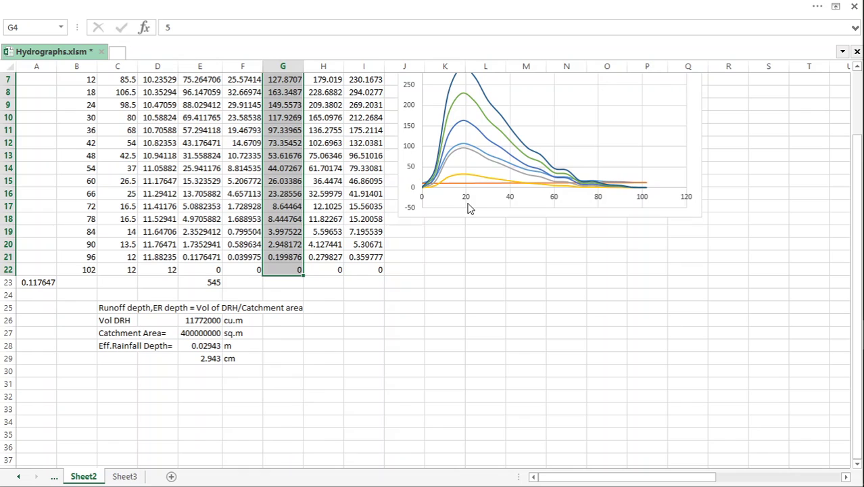
left_click(405, 320)
scroll(339, 326, "up", 2)
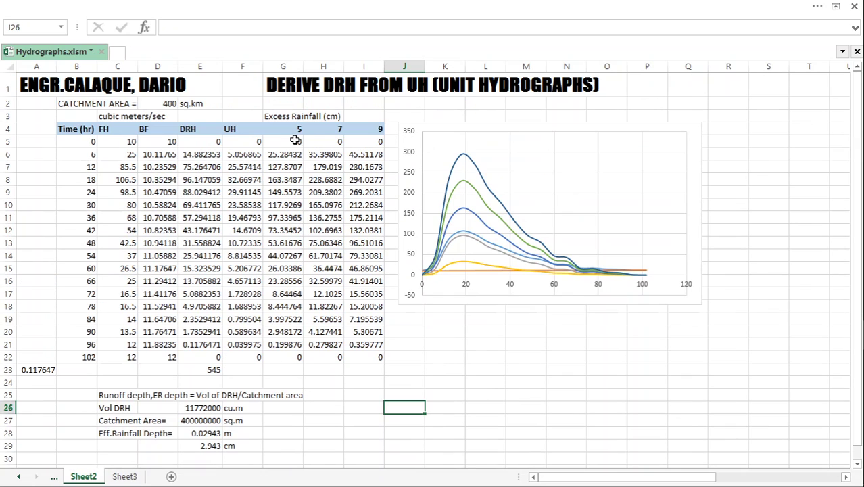
left_click_drag(295, 140, 383, 205)
left_click(446, 332)
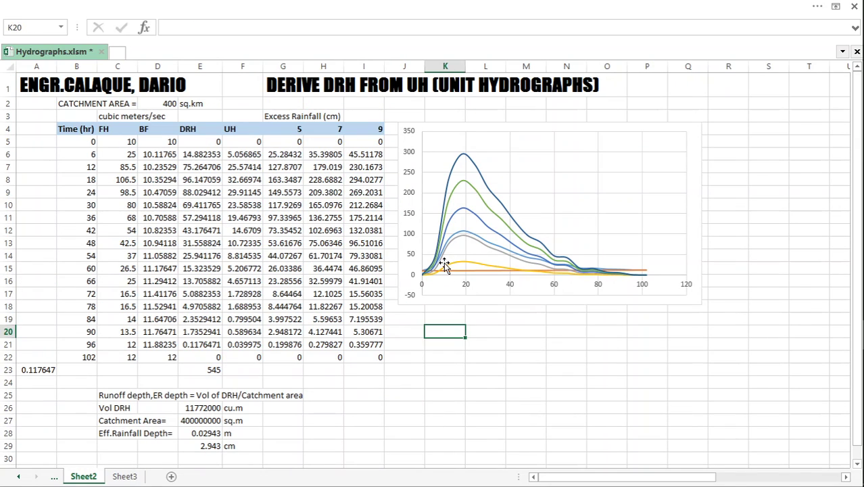
mouse_move(519, 188)
Enlarge the hydrograph chart so that it extends down to row 22
left_click(691, 244)
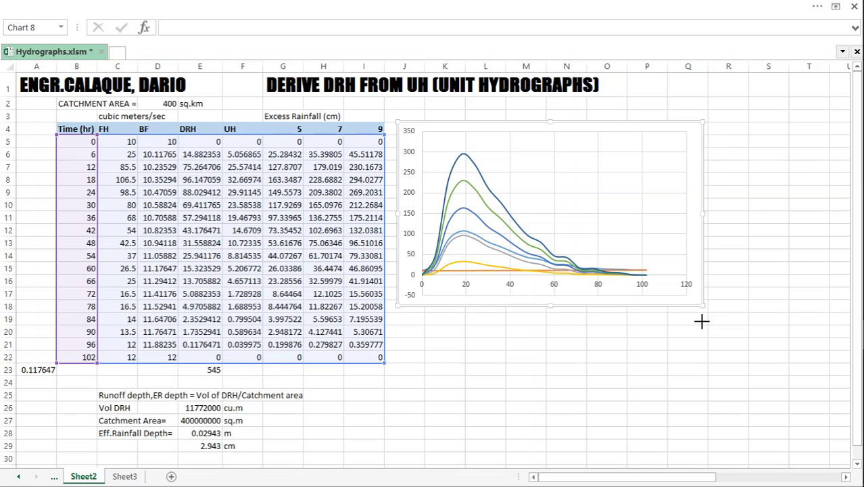
left_click_drag(704, 308, 800, 206)
left_click(800, 206)
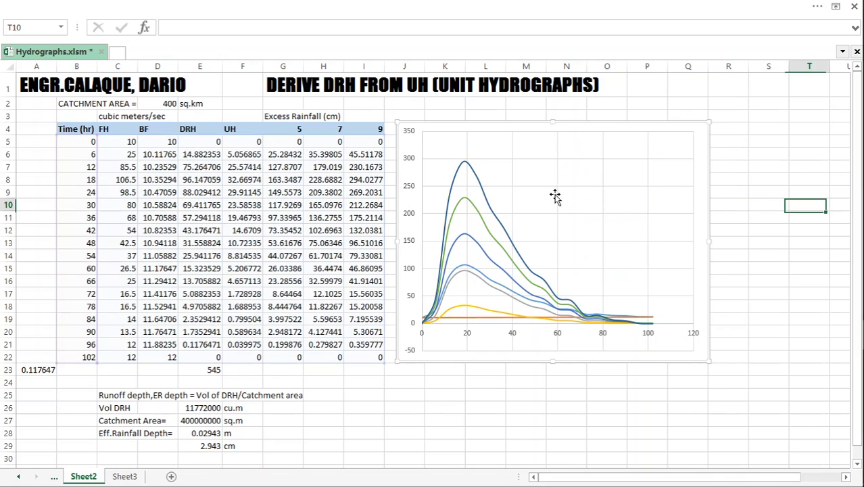
Inspect the source ranges of the 9 cm, original DRH and 7 cm curves in the chart
left_click(478, 174)
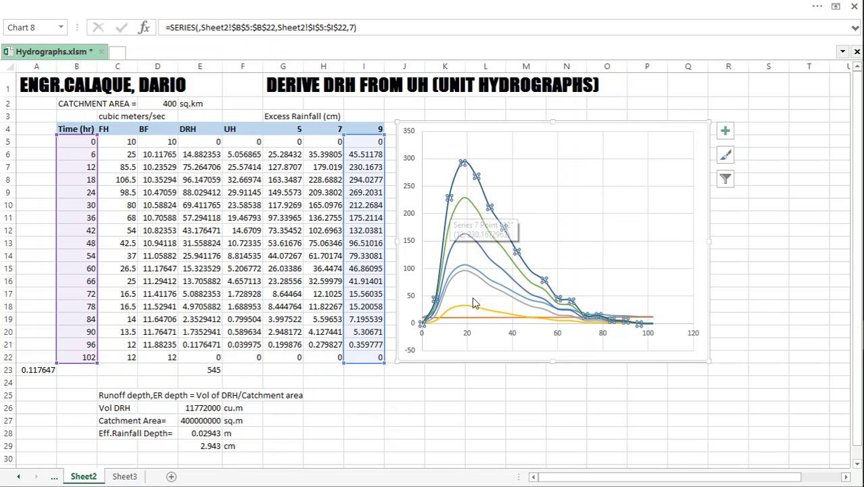
left_click(469, 278)
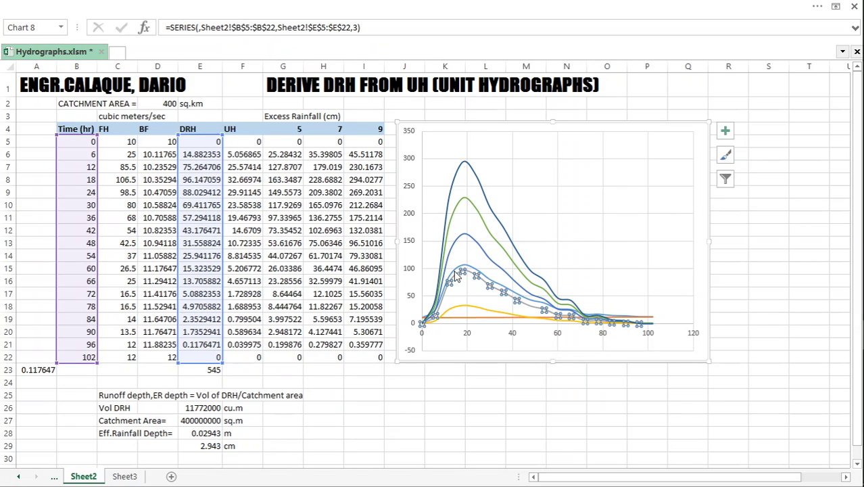
left_click(466, 165)
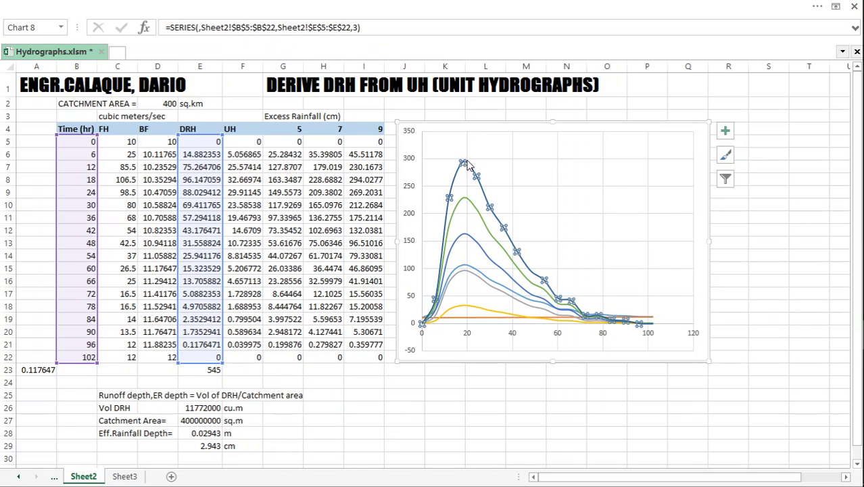
left_click(471, 206)
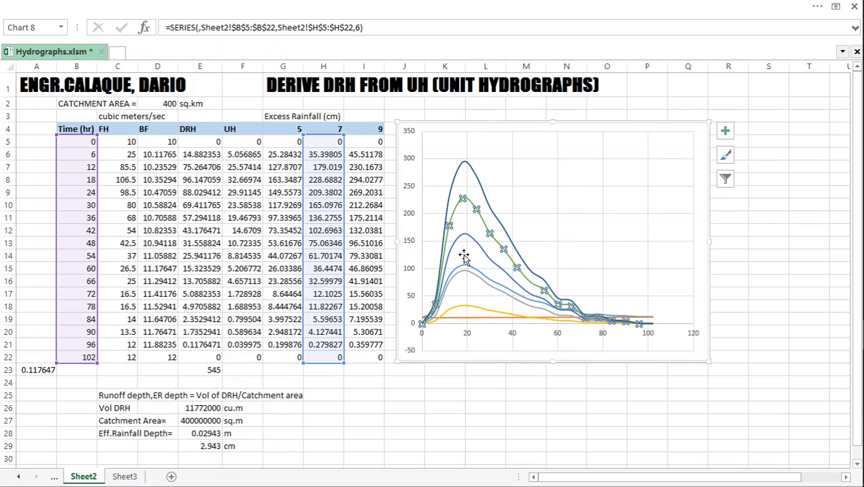
Check the 5 cm curve's source range in the chart and set the excess rainfall in G4 to =E29
left_click(469, 238)
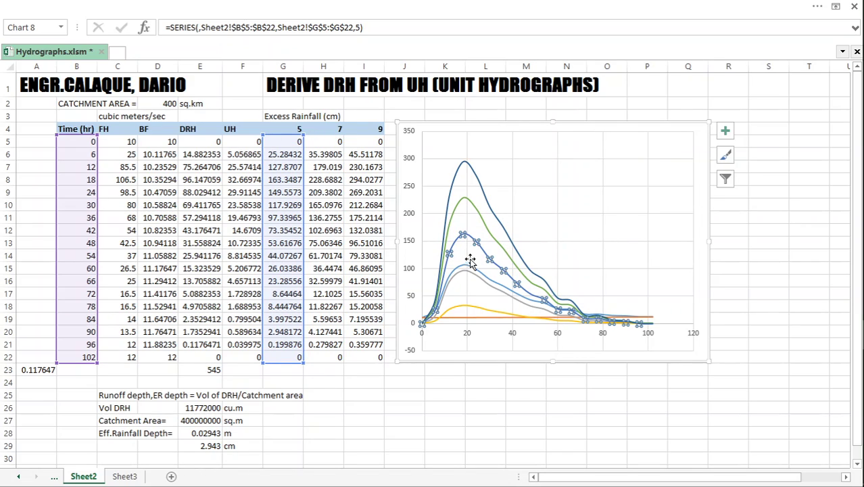
left_click(292, 128)
type("=")
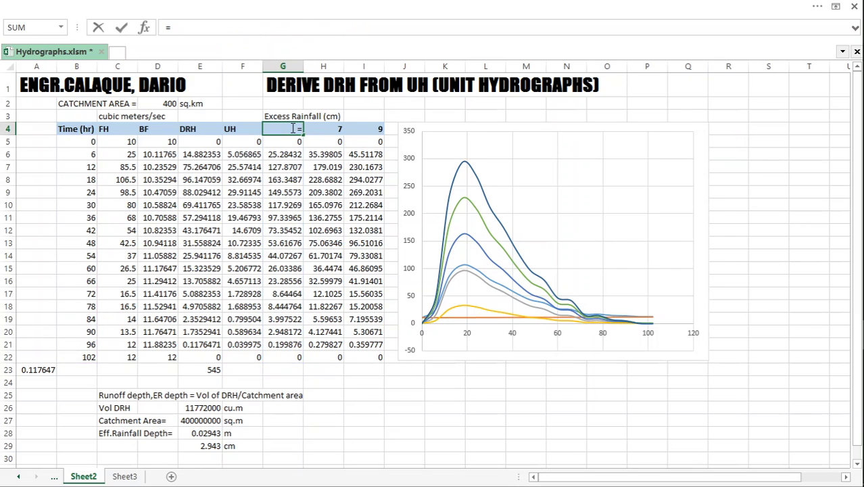
left_click(202, 447)
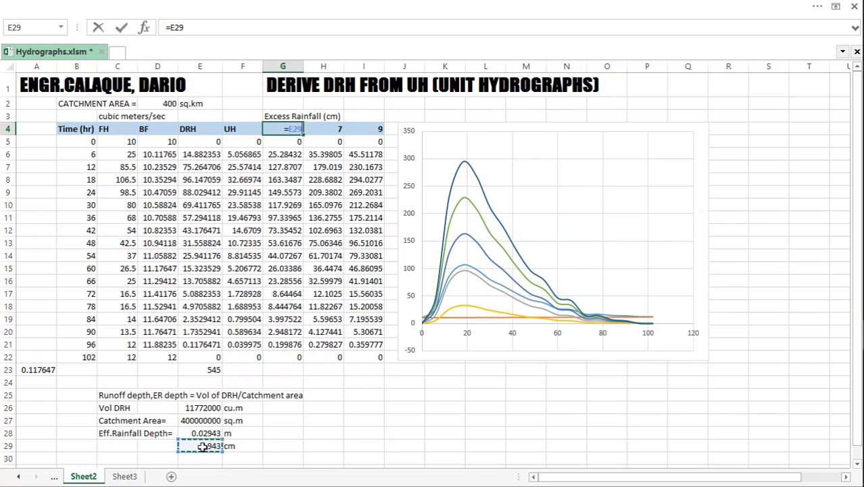
key("Return")
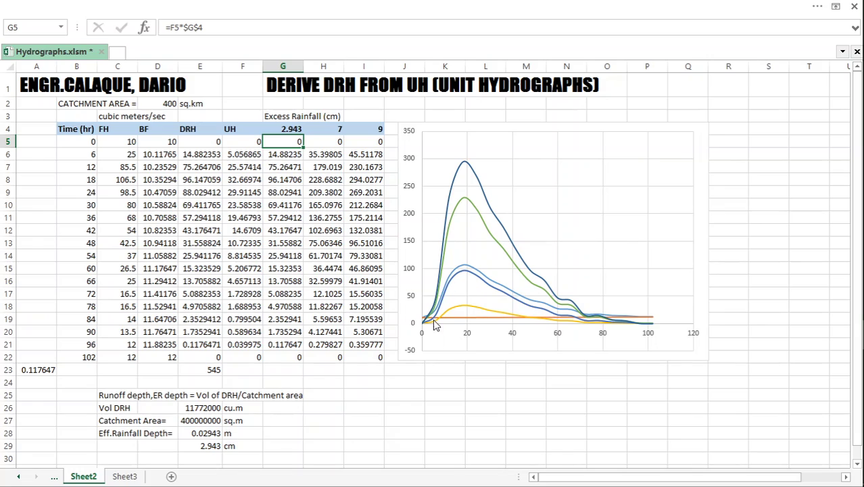
Compare the original DRH in column E with column G and check the effective rainfall depth in E29 that G4 references
left_click(276, 130)
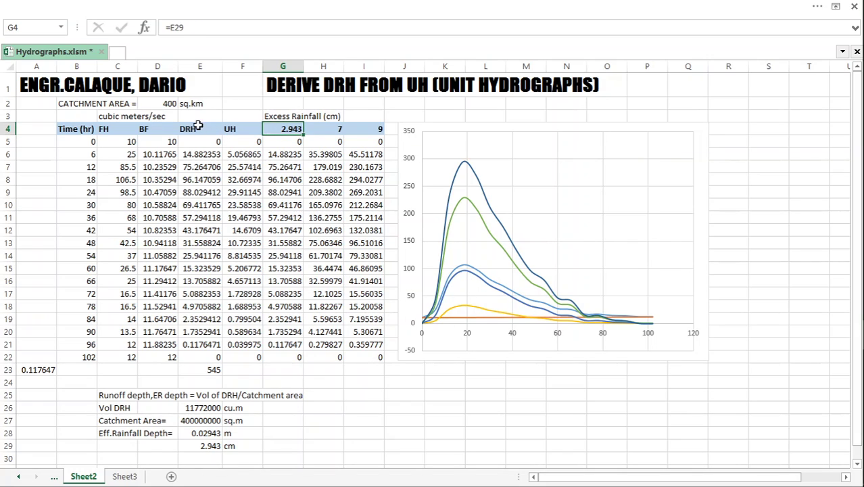
left_click_drag(198, 120, 203, 365)
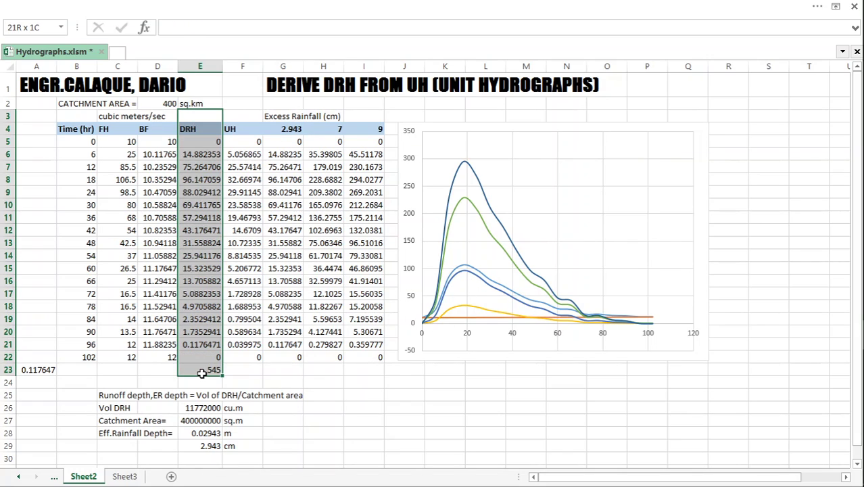
left_click(378, 405)
left_click(287, 130)
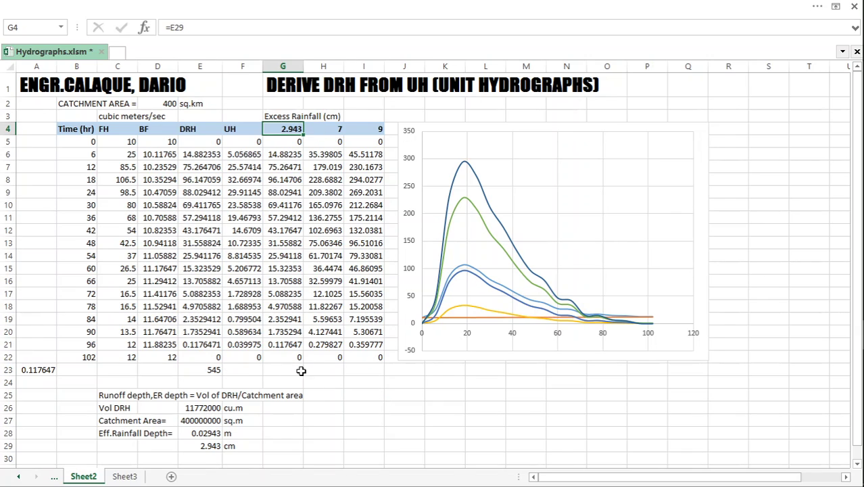
left_click(218, 446)
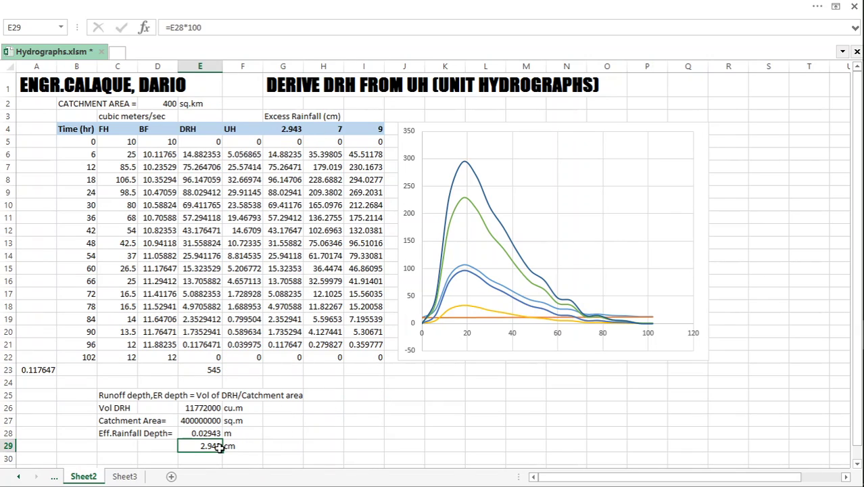
left_click(287, 129)
left_click(282, 68)
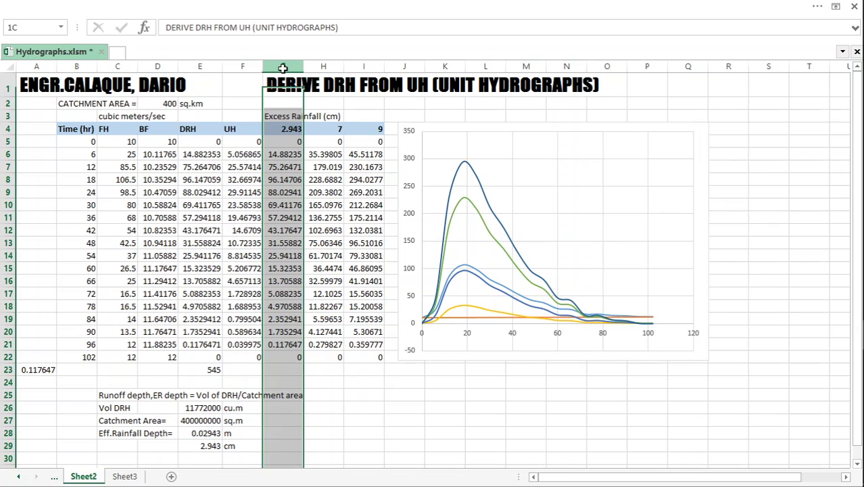
left_click(235, 140)
left_click(323, 368)
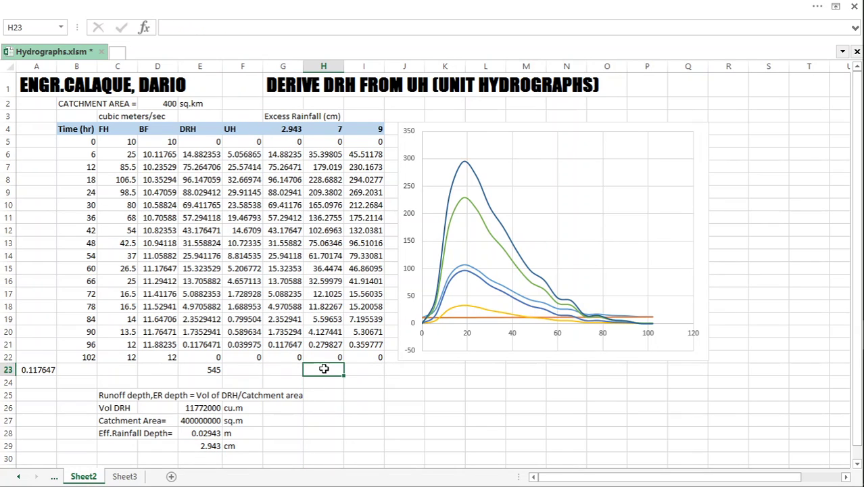
Compare the excess rainfall values in G4:I4 with the effective rainfall depth in centimetres in E29
left_click_drag(282, 130, 379, 129)
left_click(214, 444)
left_click(260, 447)
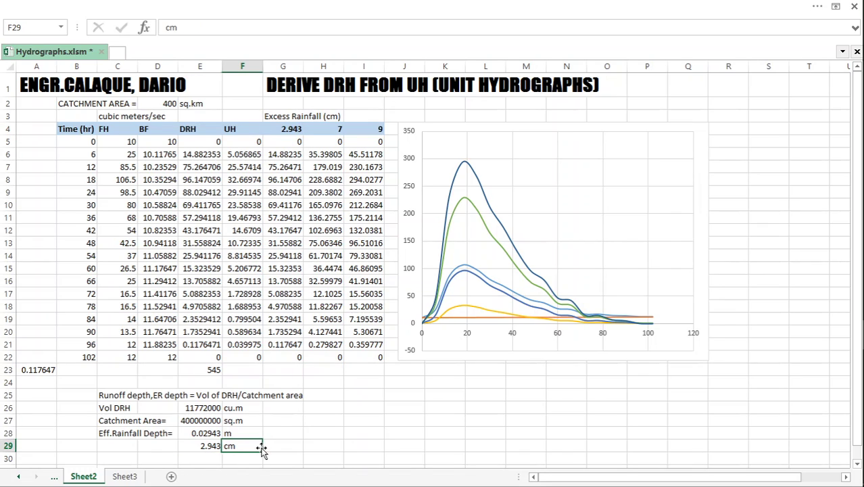
left_click(211, 446)
left_click(260, 446)
left_click(211, 446)
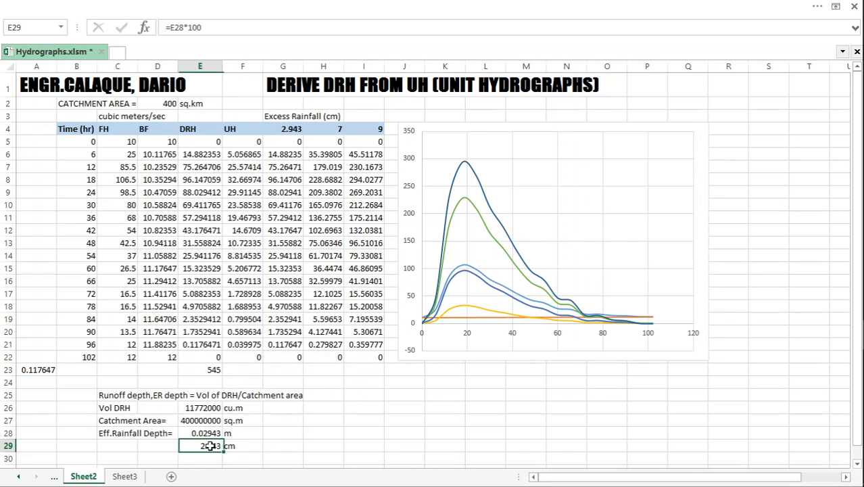
left_click(268, 446)
left_click(288, 129)
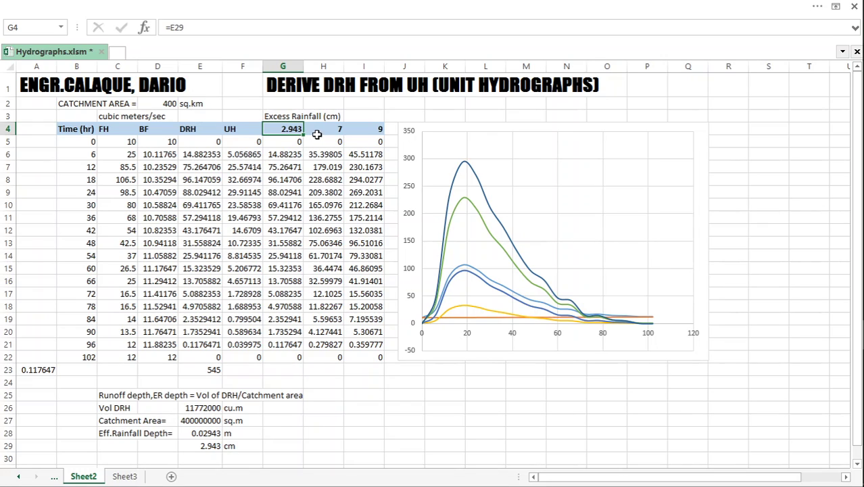
left_click(180, 456)
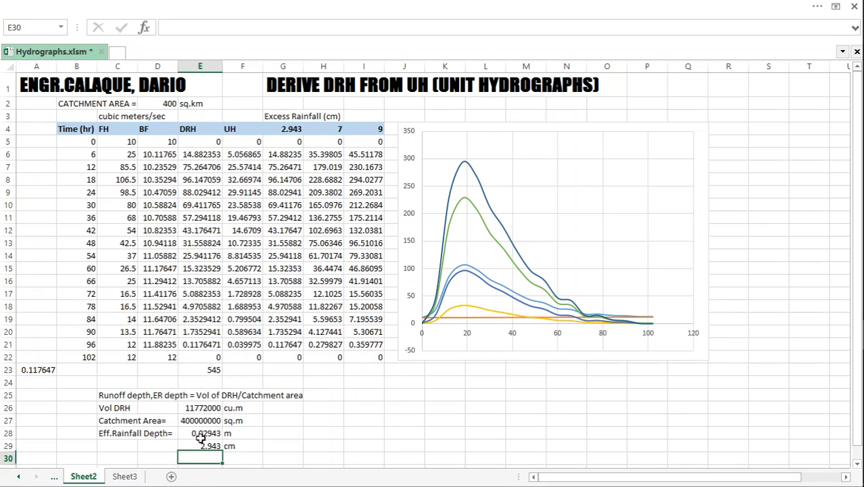
left_click(284, 132)
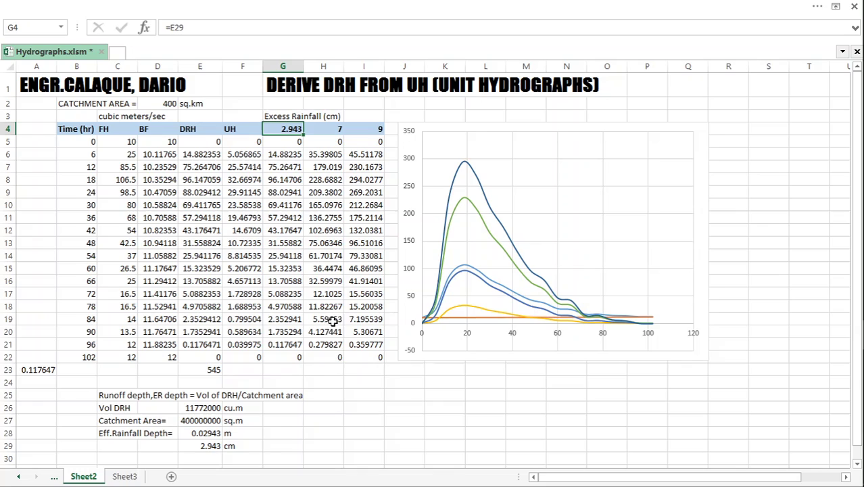
left_click(331, 359)
Set the excess rainfall in G4 to 5
left_click(290, 129)
type("5")
key("Return")
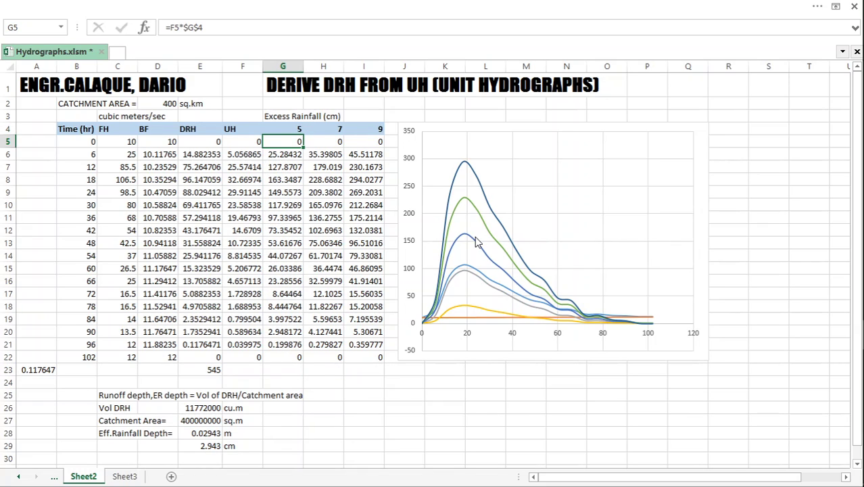
Clear the excess rainfall values 7 and 9 from H4 and I4
left_click_drag(318, 129, 361, 131)
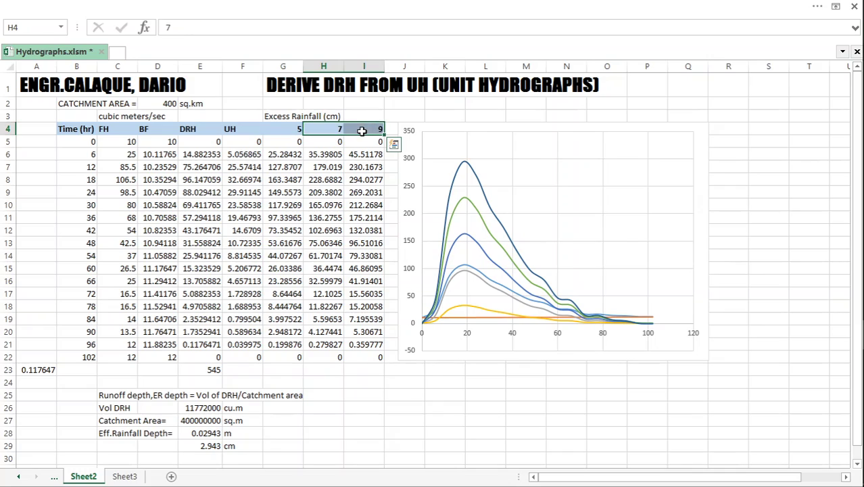
key("BackSpace")
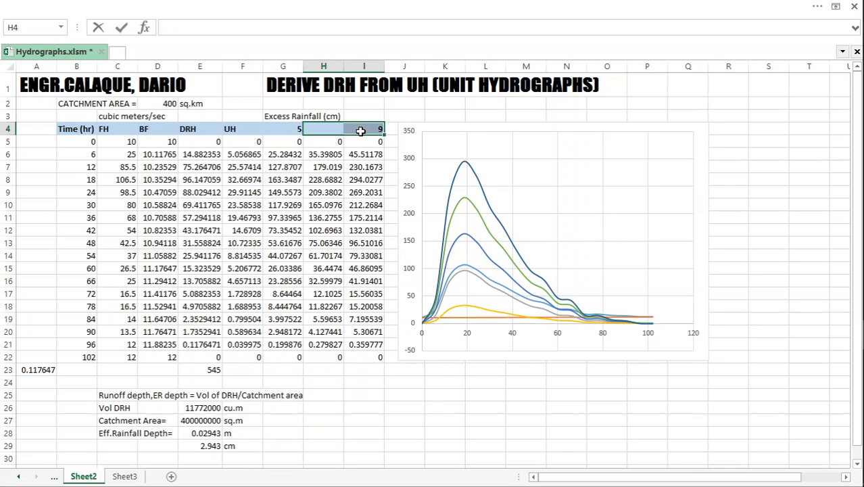
key("Return")
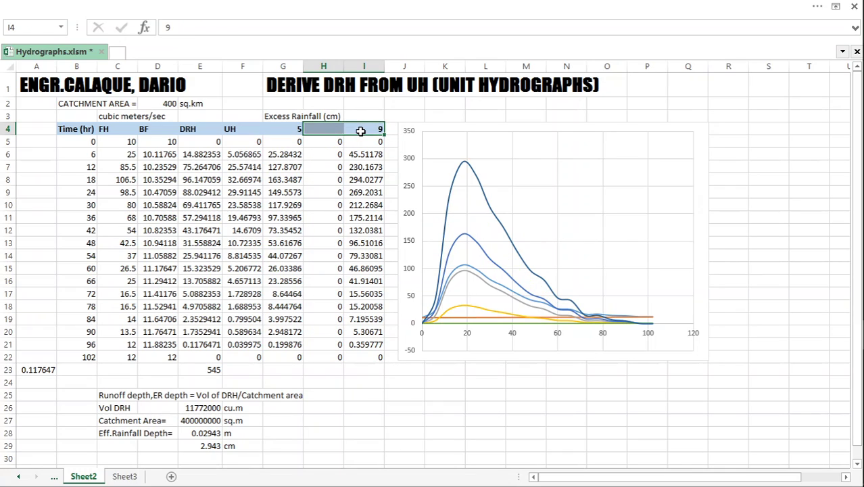
left_click(357, 128)
key("Delete")
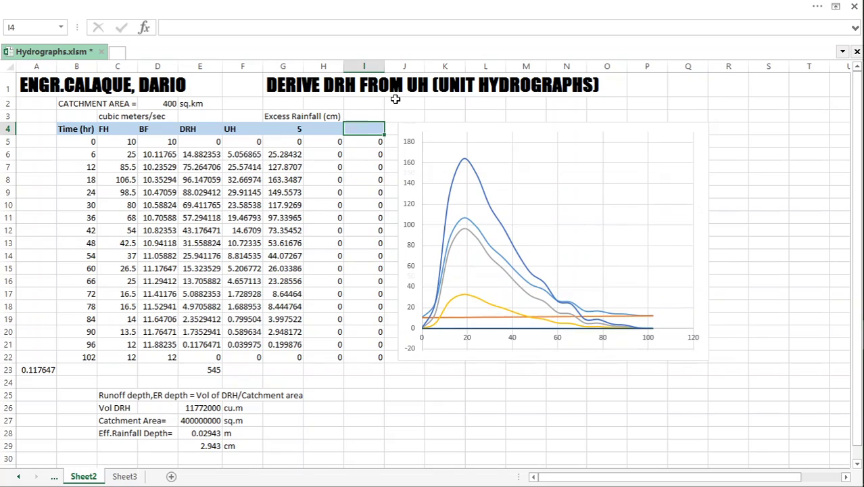
Set the excess rainfall in G4 to 6
left_click(297, 129)
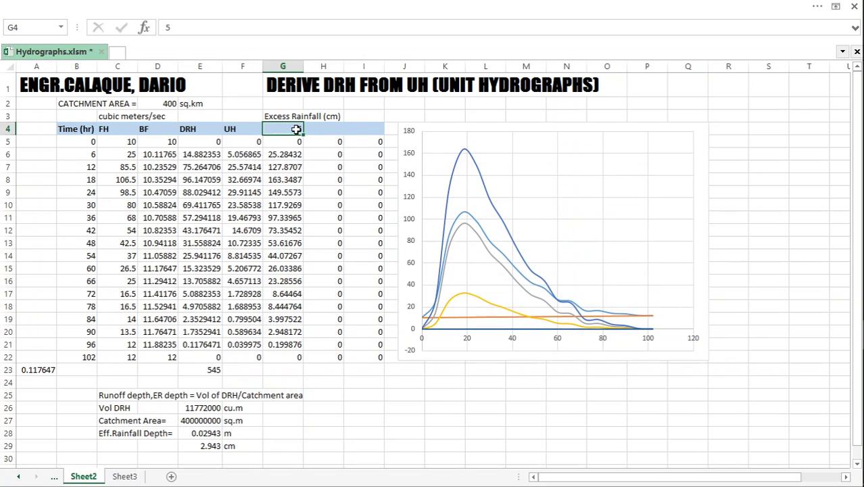
type("6")
key("Return")
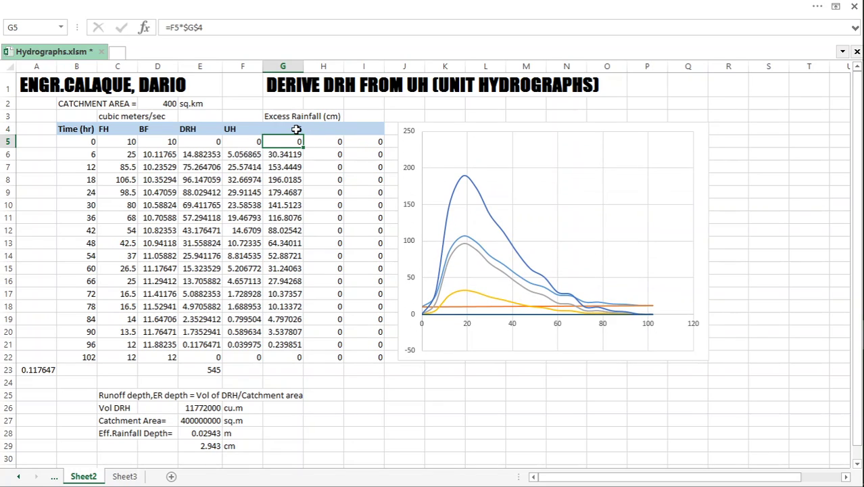
type("7")
key("Return")
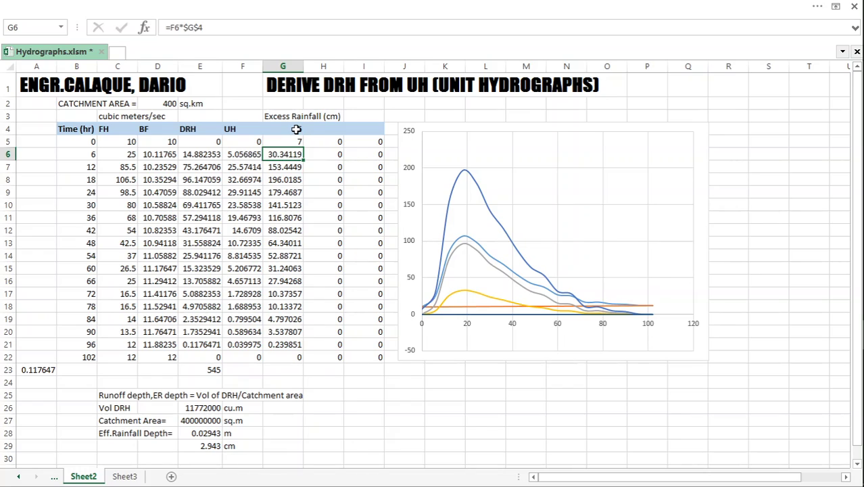
key("ctrl+z")
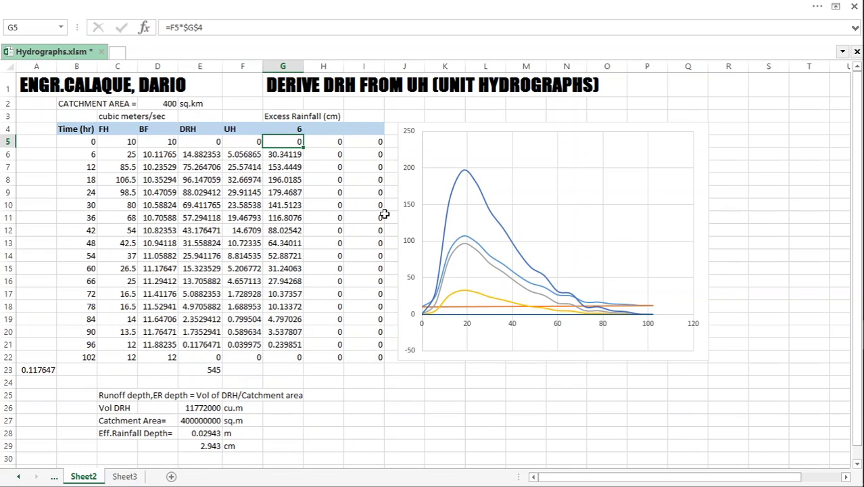
key("Up")
key("ctrl+shift+Down")
scroll(377, 344, "down", 2)
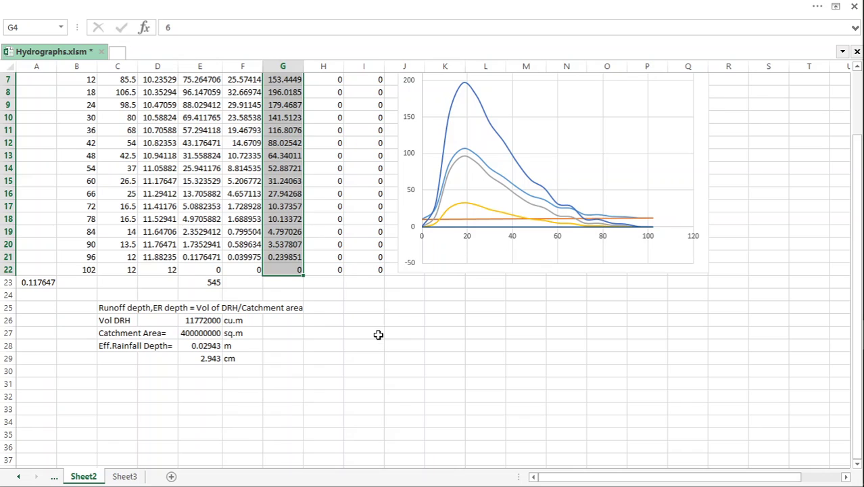
left_click(364, 320)
scroll(340, 402, "up", 2)
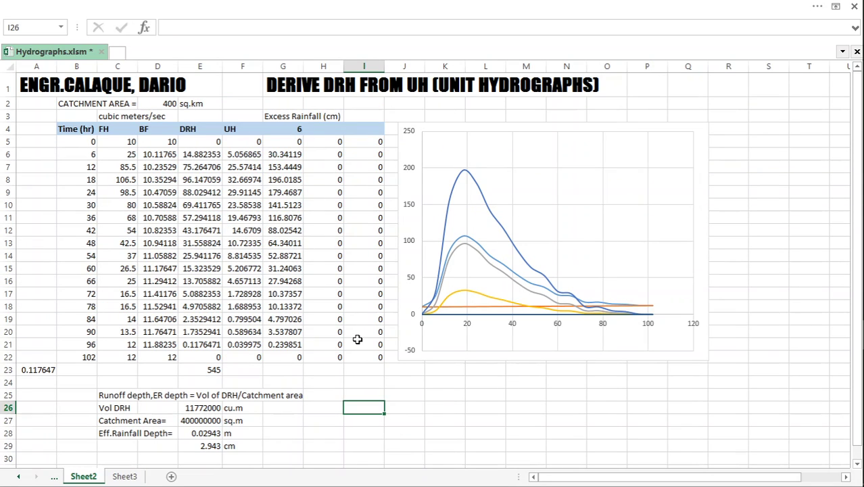
Set the excess rainfall in G4 to 7
left_click(295, 130)
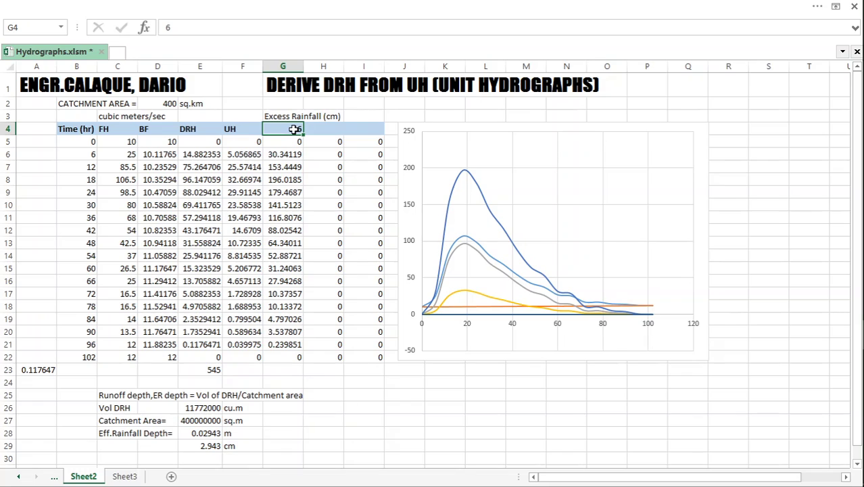
type("7")
key("Return")
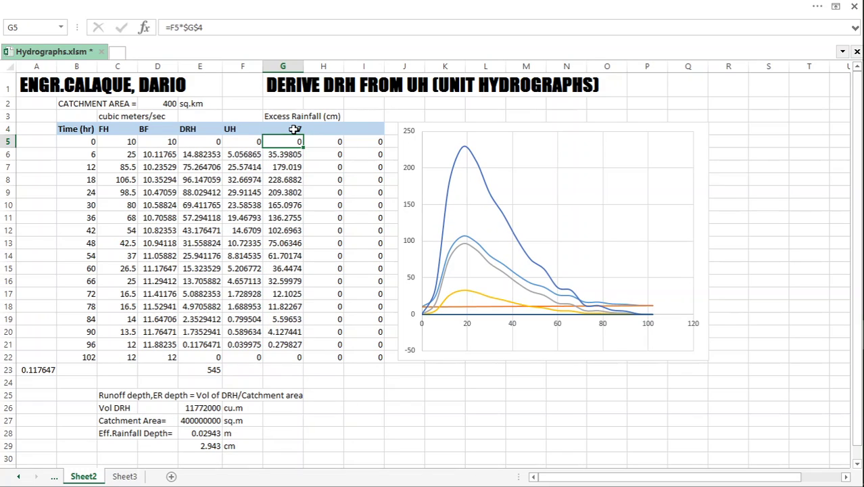
Set the excess rainfall in G4 to 1.5 and compare the original DRH curve with the column G curve in the chart
left_click(295, 129)
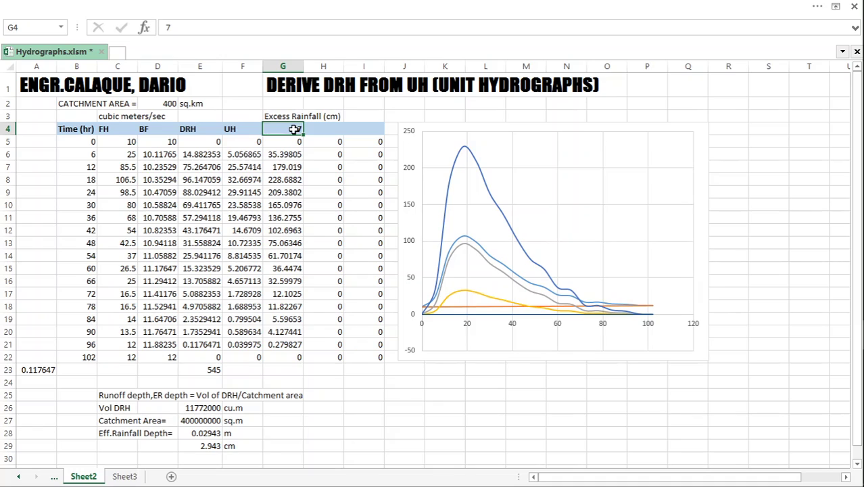
type("1.5")
key("Return")
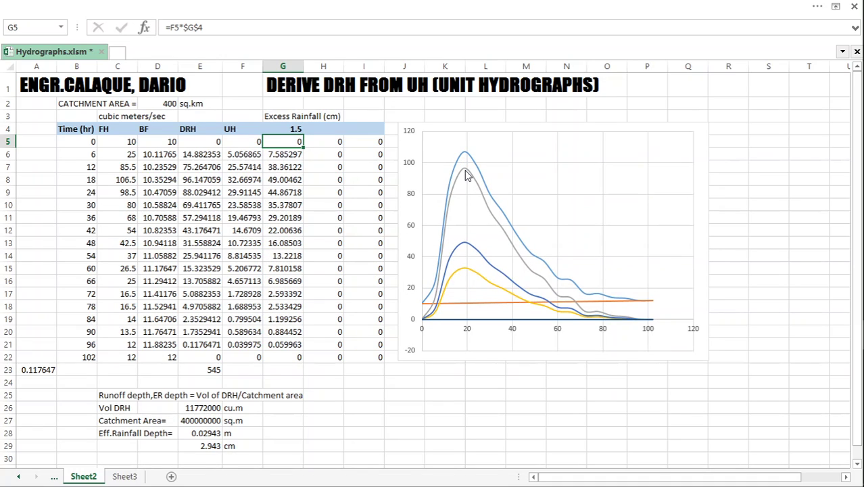
left_click(473, 179)
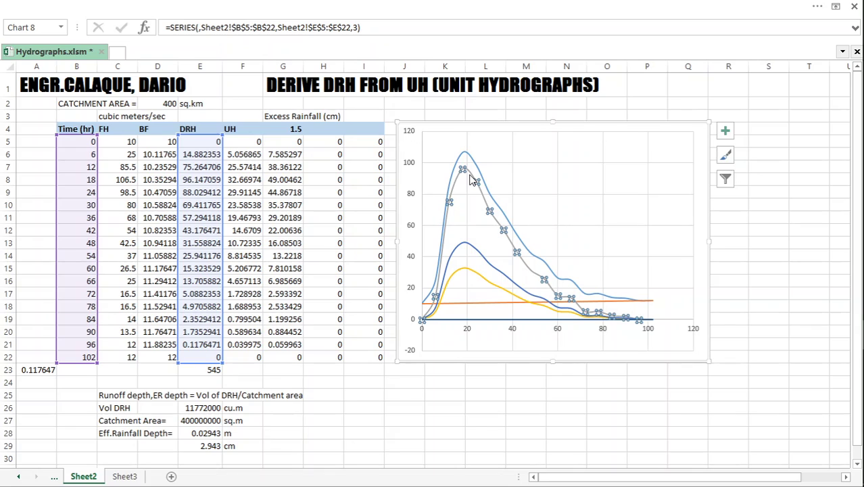
left_click(466, 247)
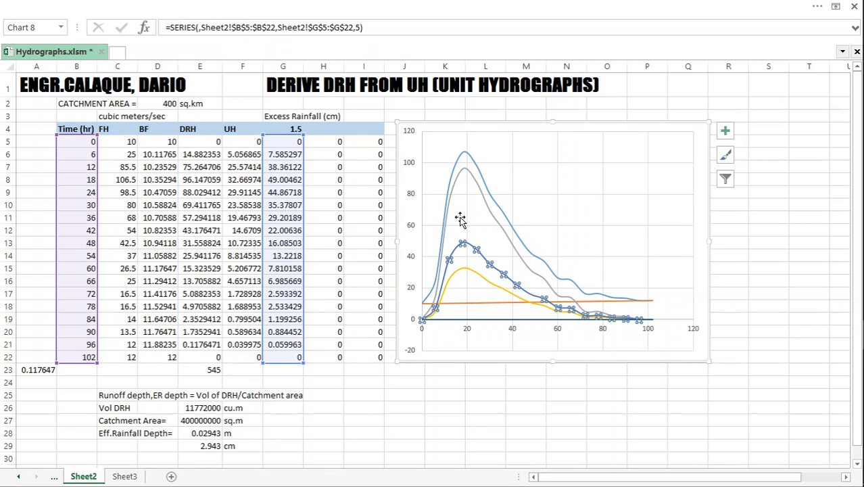
Set the excess rainfall in G4 to 2
left_click(289, 128)
type("2")
key("Return")
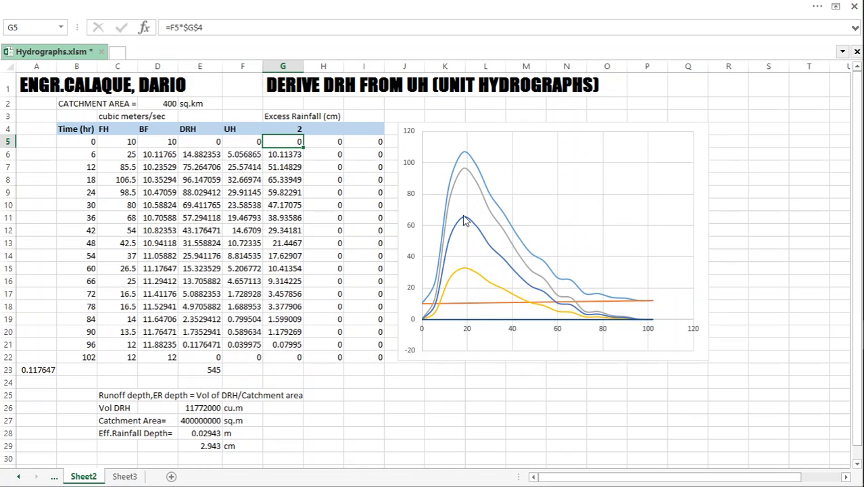
Set the excess rainfall in G4 to 2.8
left_click(290, 130)
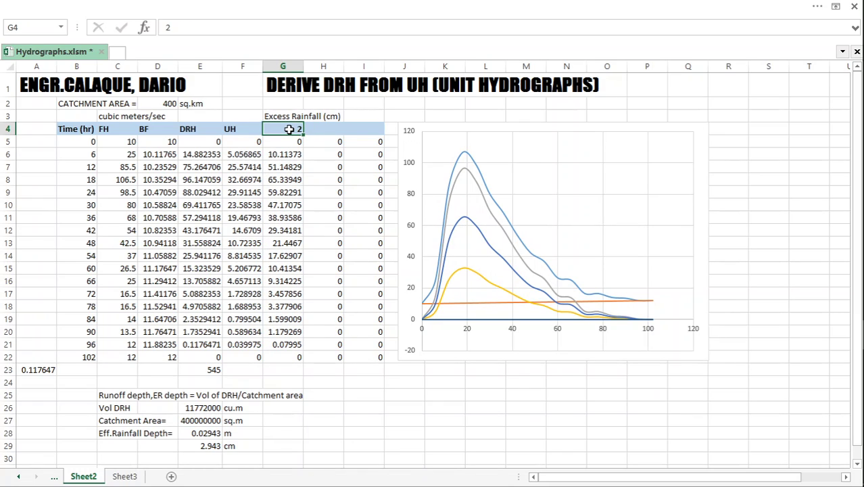
double_click(289, 129)
key("Return")
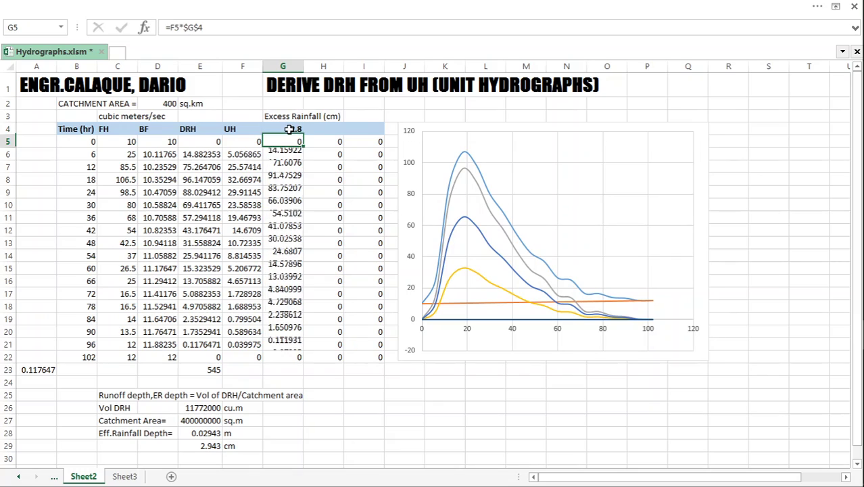
Examine the column G curve in the chart and compare it with the original DRH curve
left_click(469, 183)
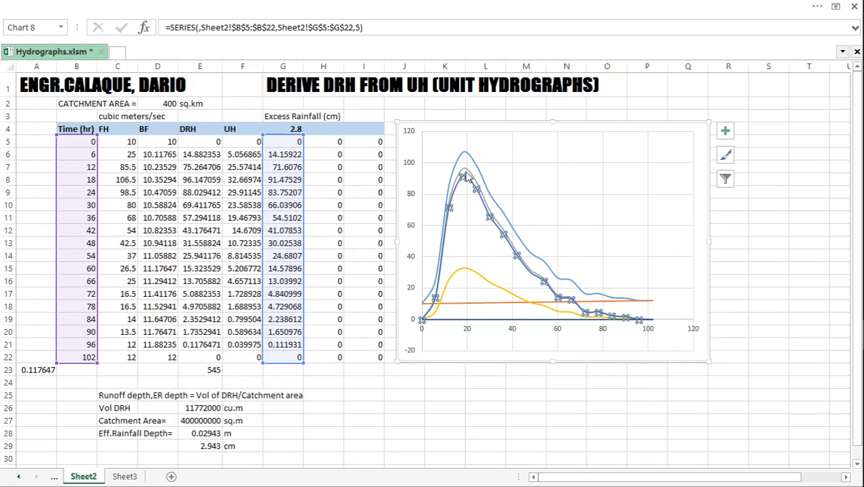
left_click(599, 116)
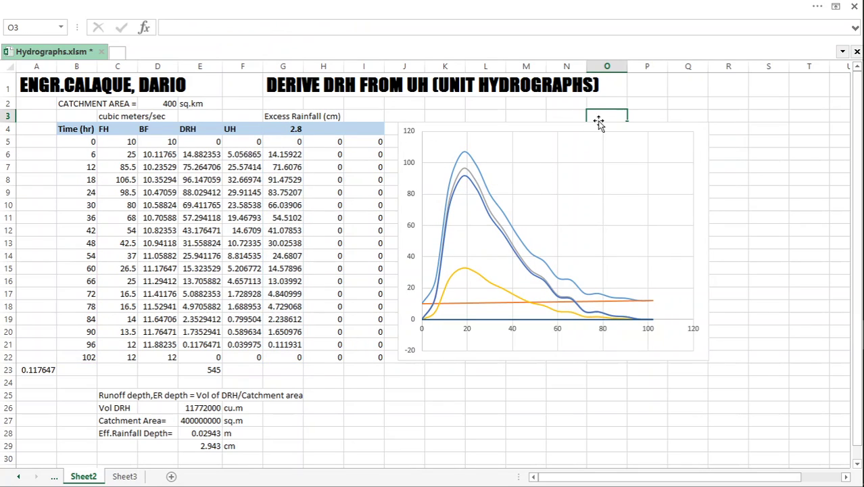
left_click(716, 192)
left_click(785, 155)
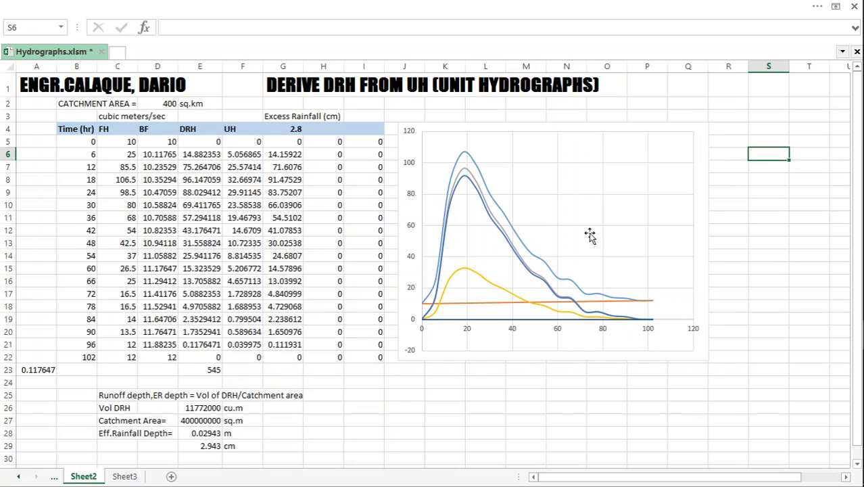
mouse_move(462, 274)
Set the excess rainfall values to 7 in G4, 8 in H4 and 9 in I4
left_click(295, 128)
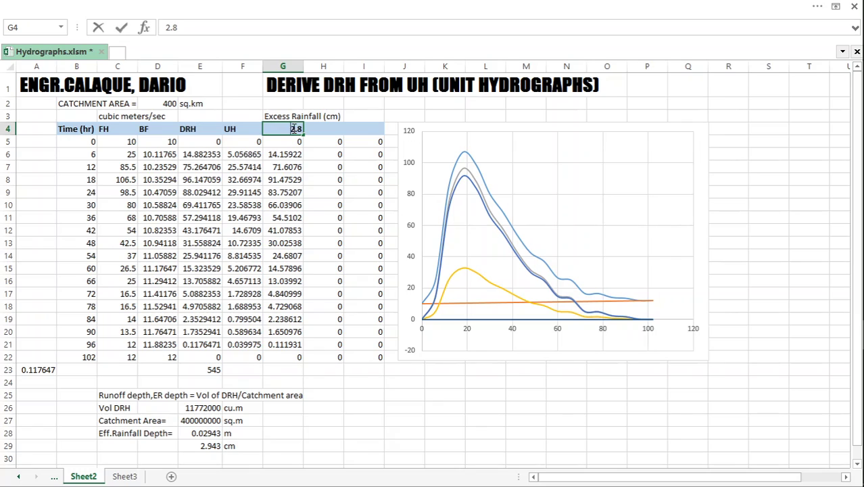
type("7")
key("Tab")
type("8")
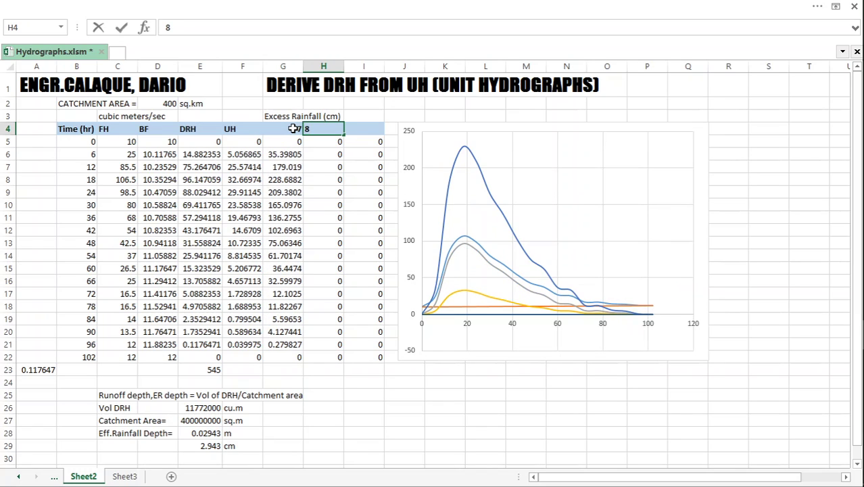
key("Tab")
type("9")
key("Tab")
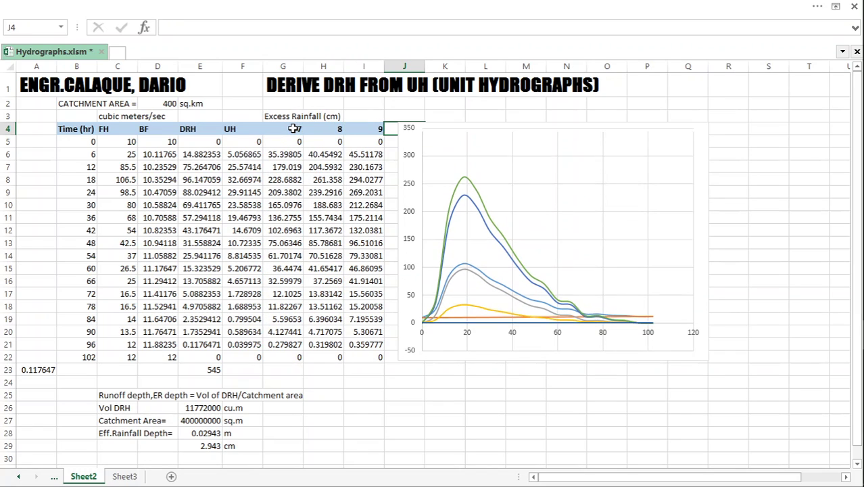
Replace the existing chart with a new smooth-line scatter chart plotting columns C to I against time for rows 5 to 22
left_click(423, 129)
key("Delete")
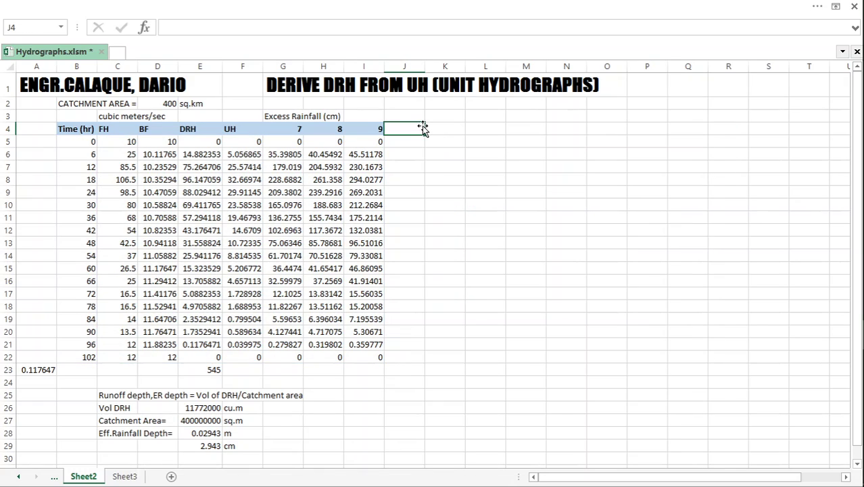
left_click(520, 191)
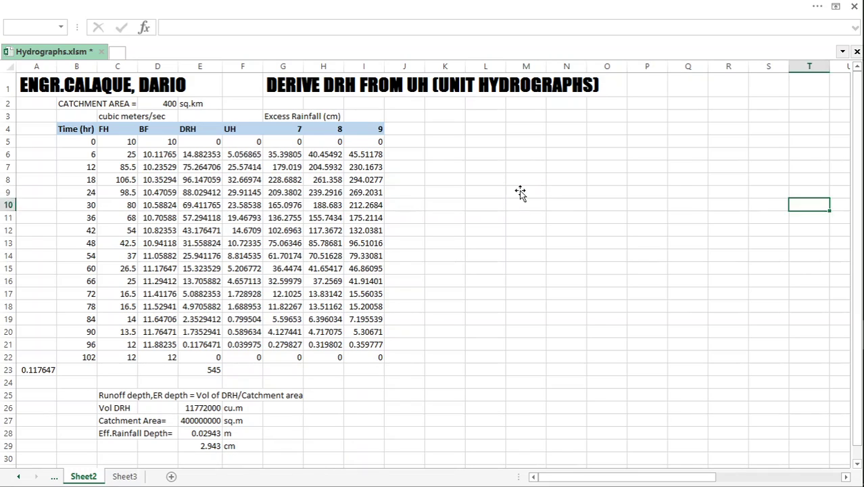
key("ctrl+z")
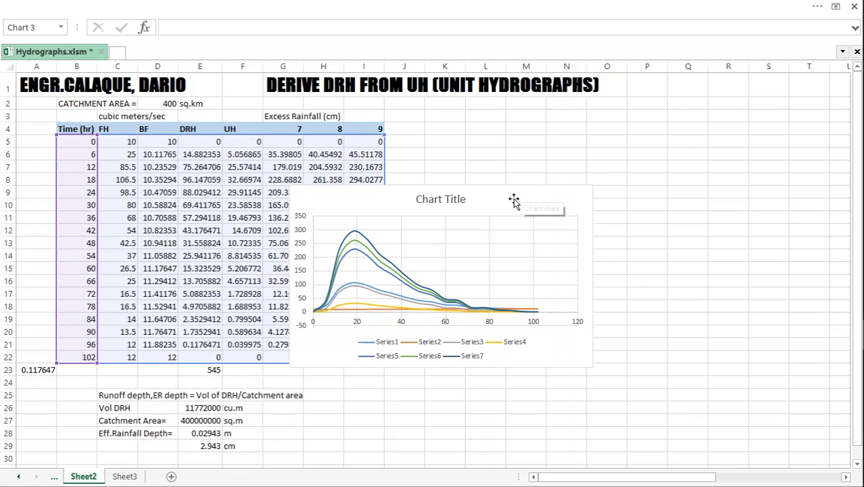
Move the new chart beside the table and extend its height down to about row 22
left_click_drag(488, 194, 591, 124)
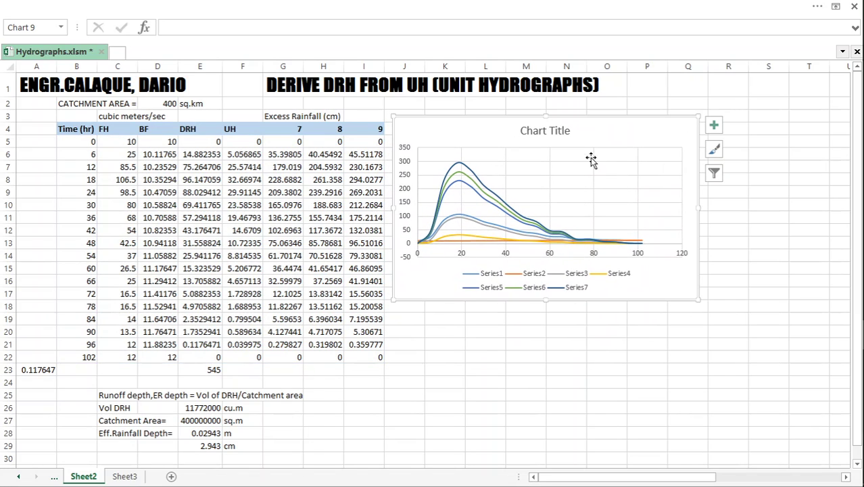
left_click_drag(697, 300, 699, 363)
left_click(769, 292)
Remove the legend and the title from the new chart
left_click(601, 339)
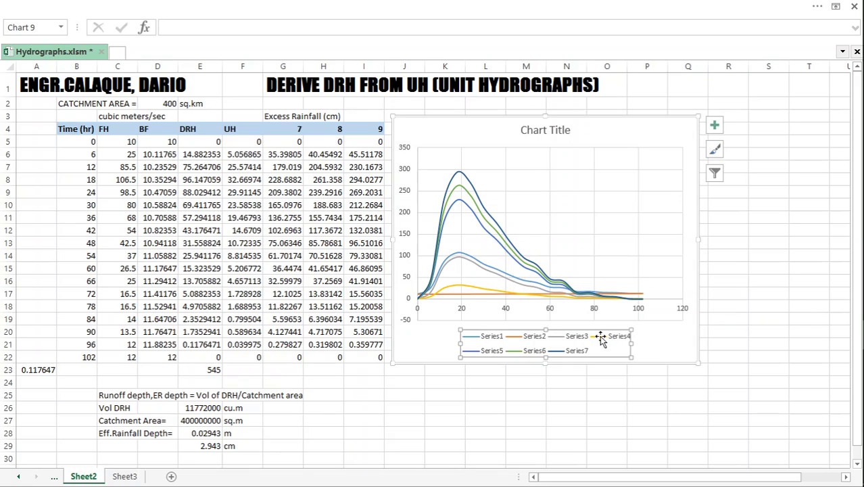
key("Delete")
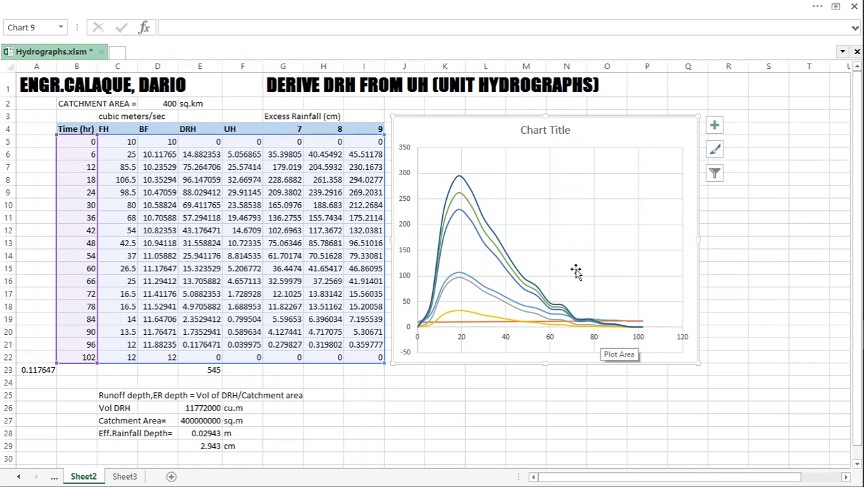
left_click(733, 235)
left_click(540, 129)
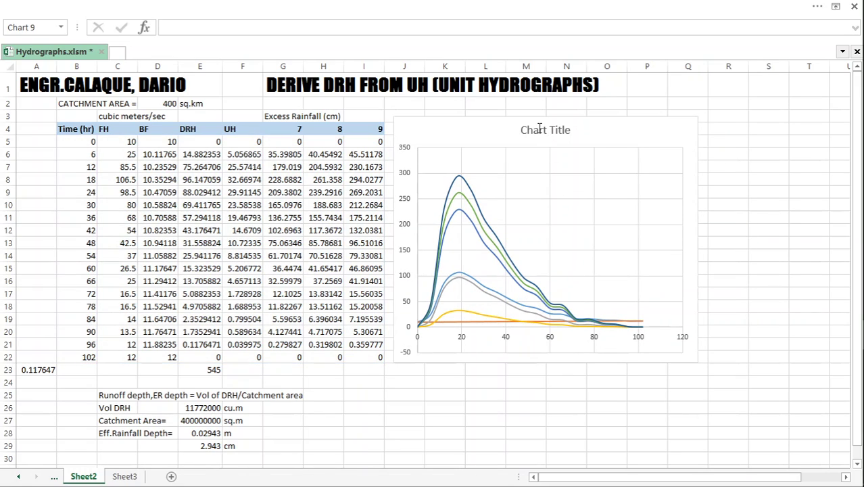
key("Delete")
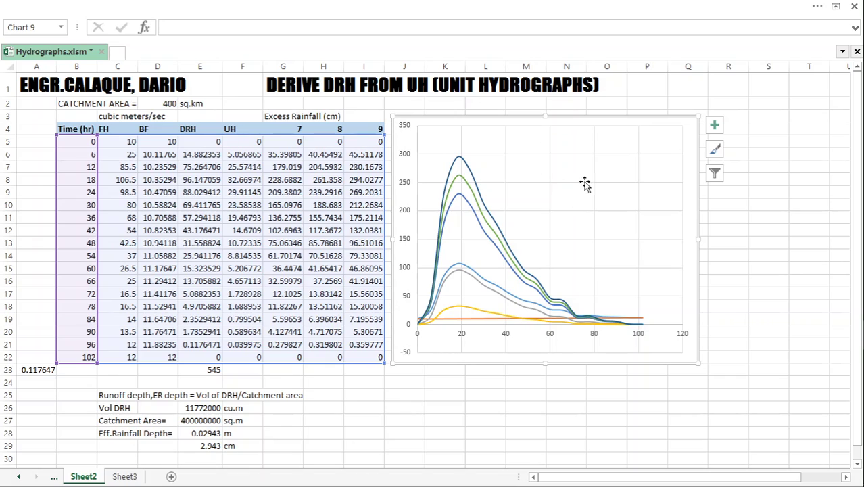
Shift the chart to start near row 4 beside column I and shorten it to end near row 22
left_click_drag(582, 118, 576, 129)
left_click(784, 128)
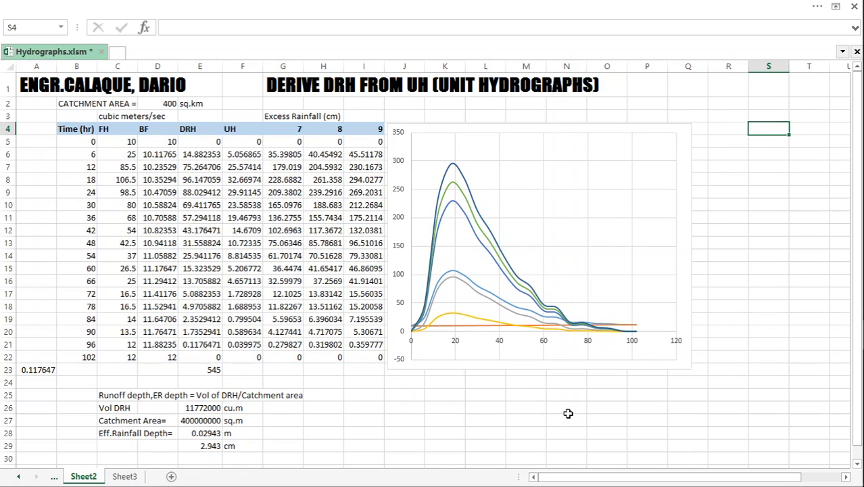
left_click(579, 363)
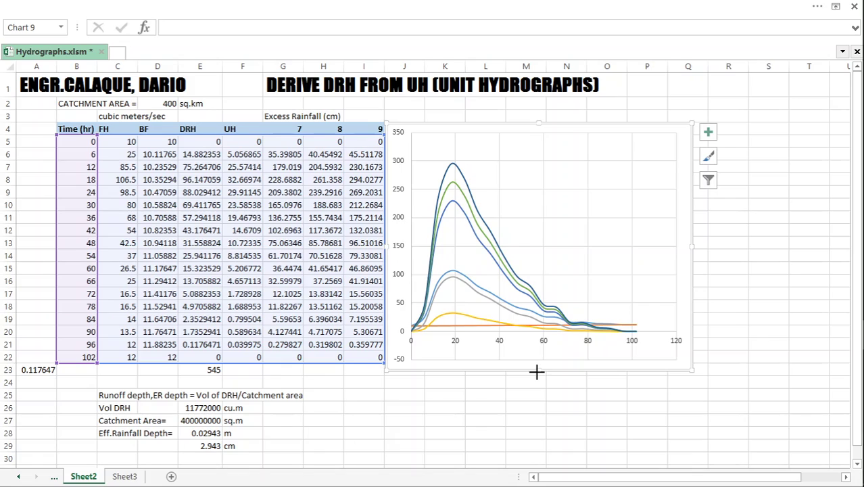
left_click_drag(536, 371, 538, 364)
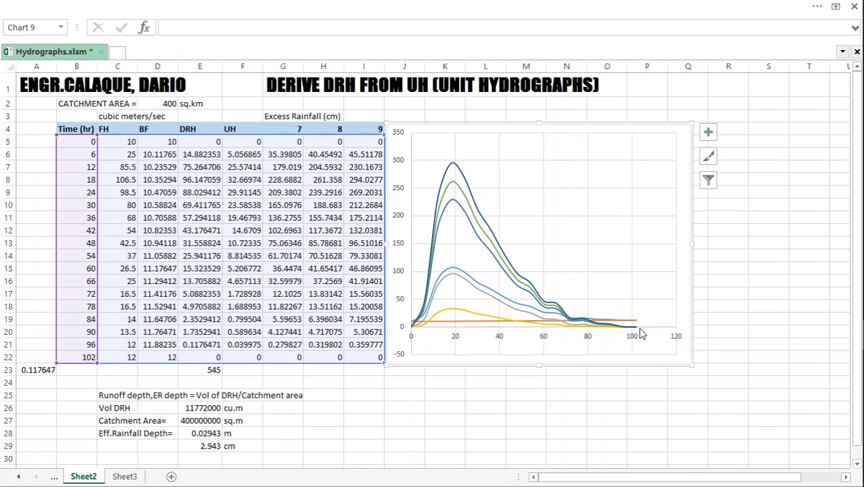
left_click(733, 274)
Save the workbook and switch to OBS
left_click(429, 399)
scroll(390, 398, "down", 1)
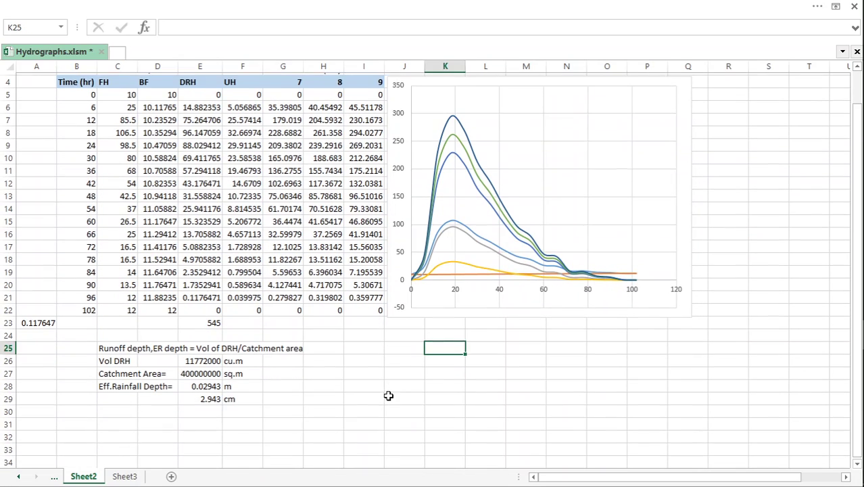
left_click(407, 345)
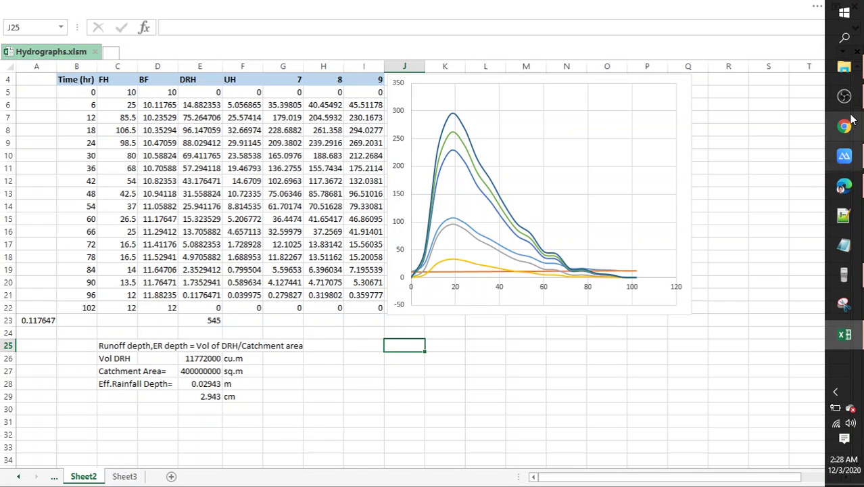
left_click(846, 96)
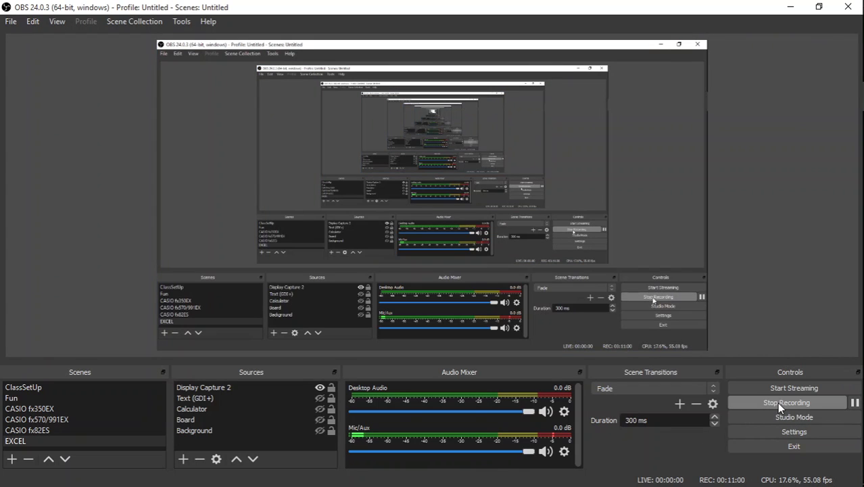